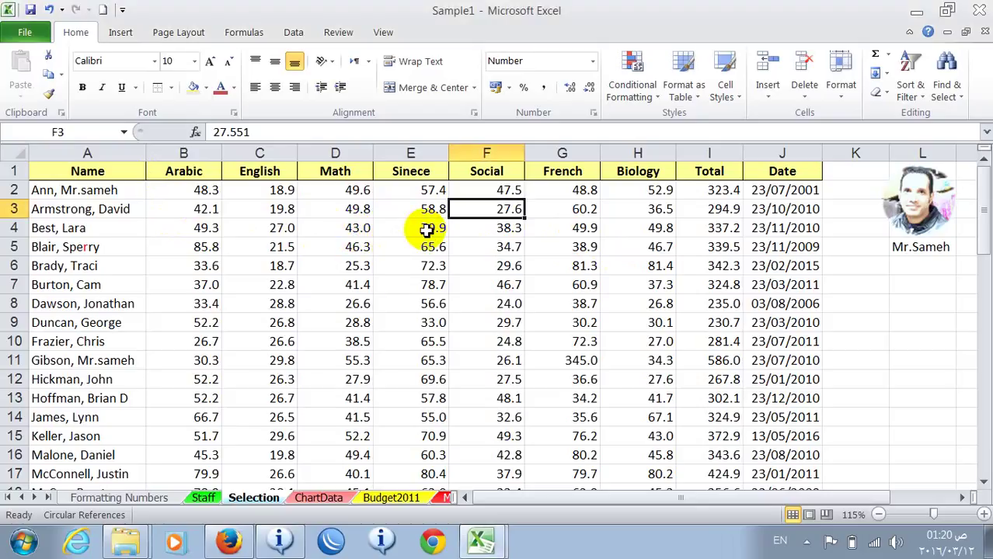
- Select F6, briefly edit the Social score in F5, then move to D3
click(506, 267)
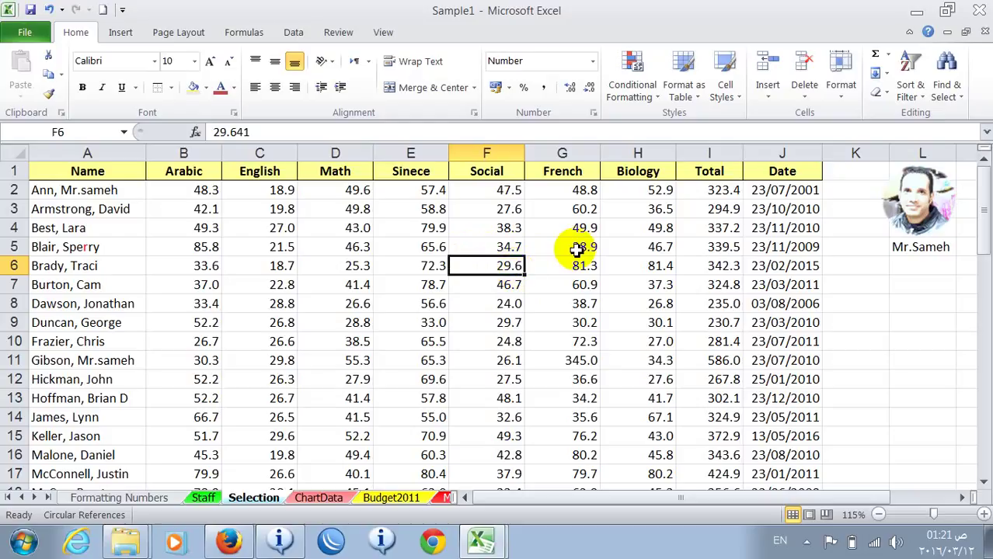
double_click(493, 247)
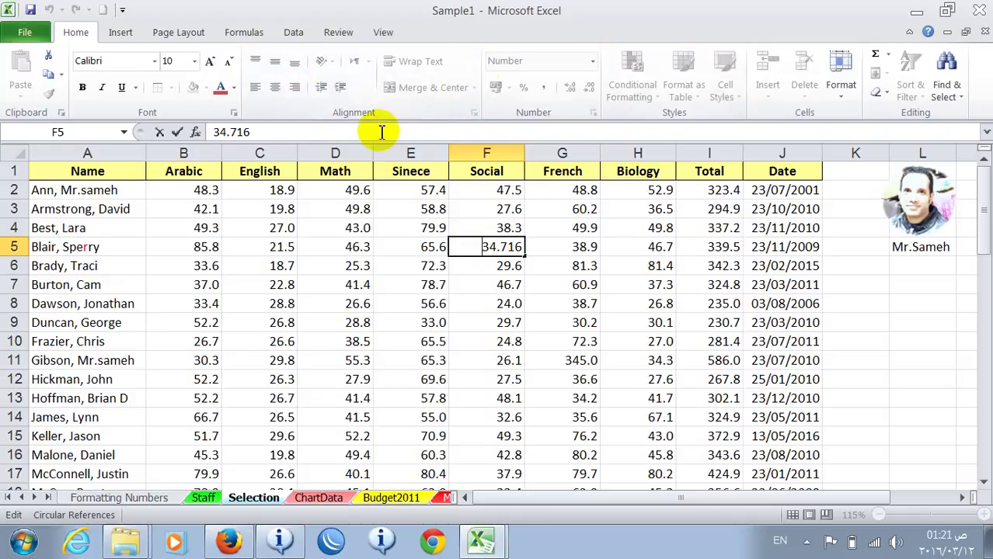
click(357, 211)
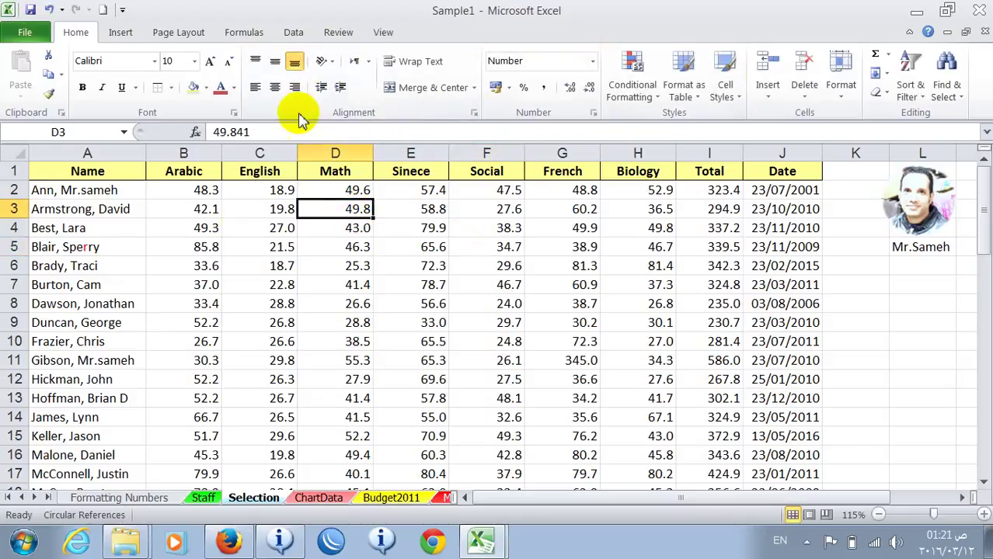
- Color only the first name in cell A3 red
click(92, 217)
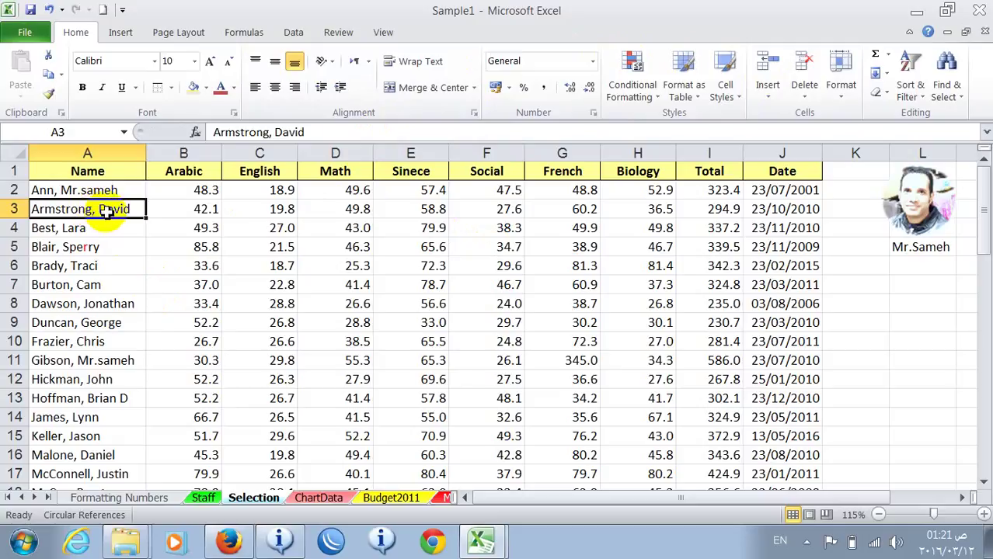
double_click(101, 213)
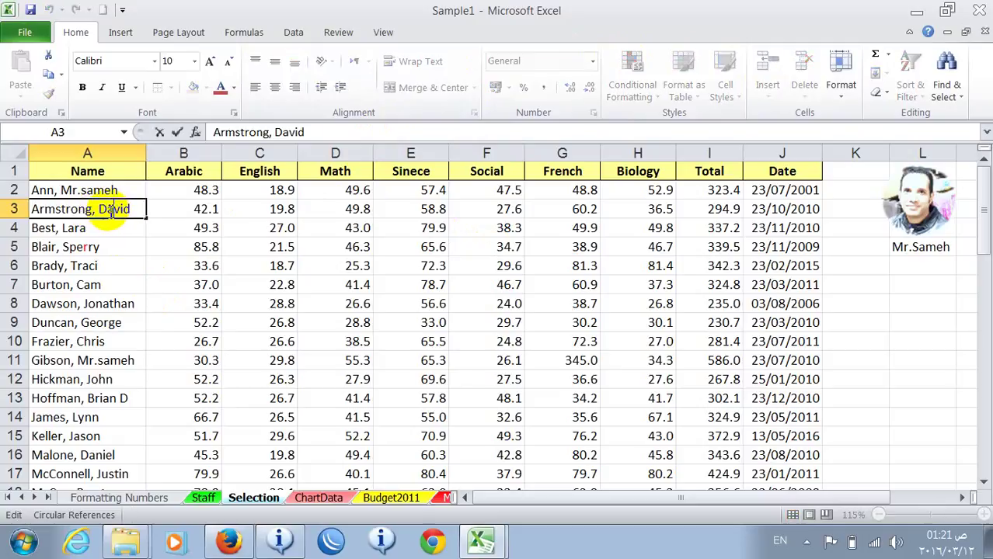
drag(99, 210, 130, 210)
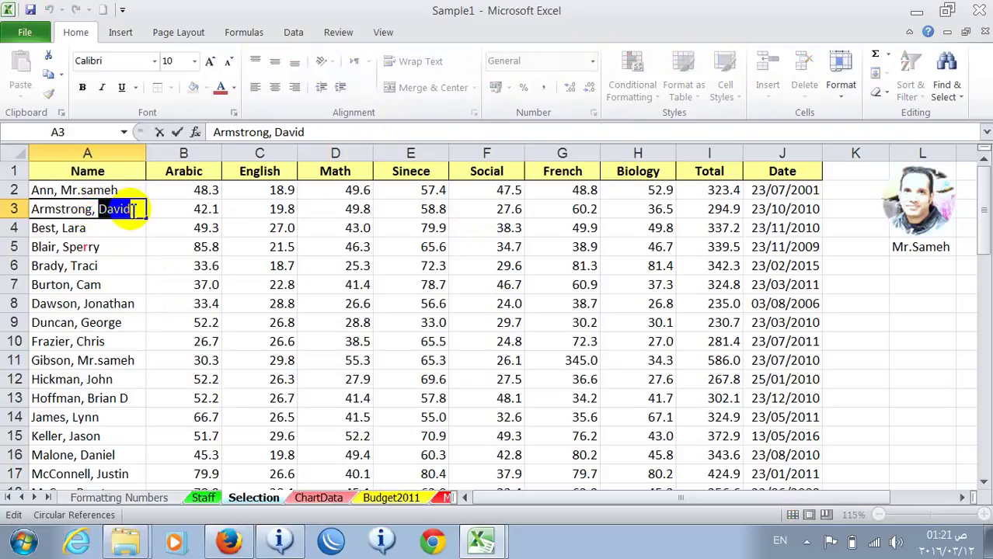
click(221, 88)
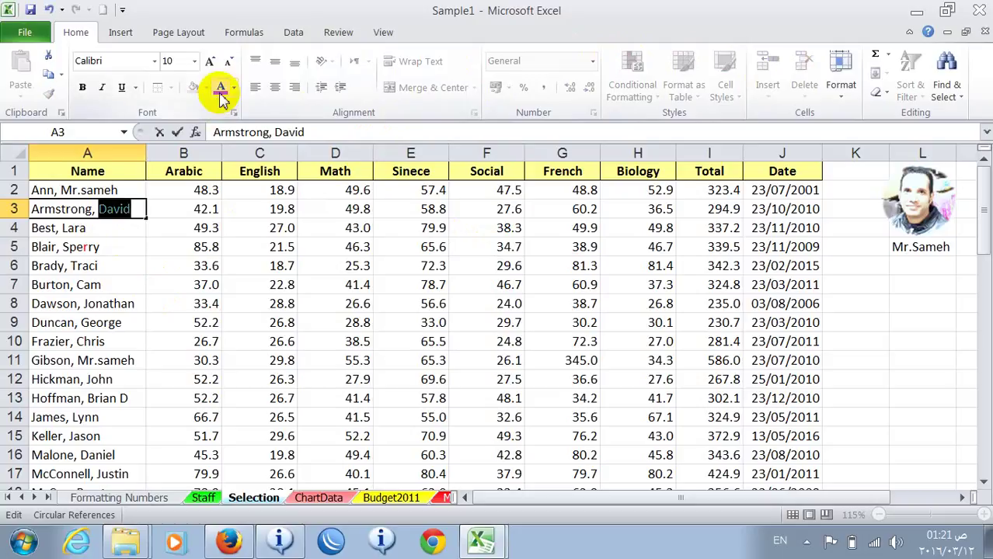
click(155, 228)
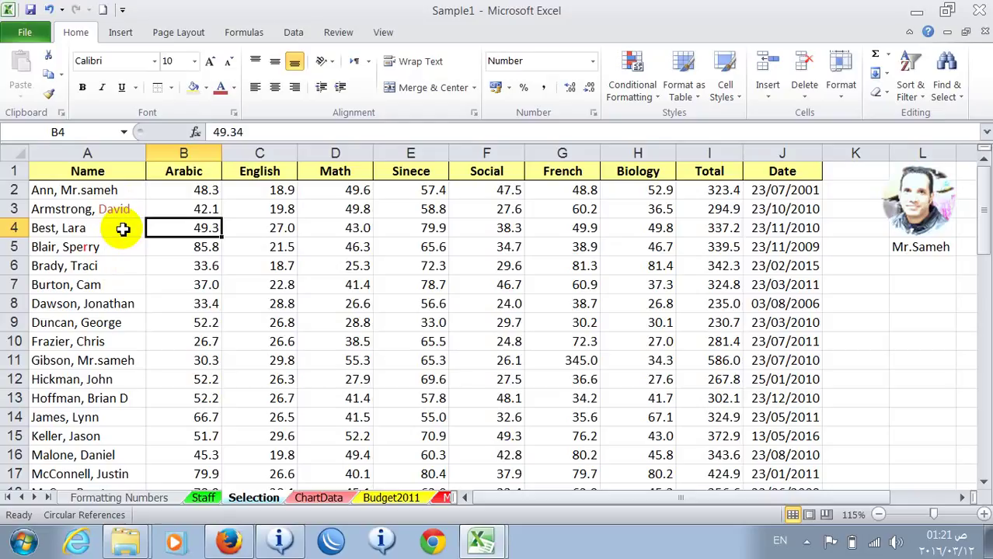
- Color the whole student name in cell A4 red
click(123, 228)
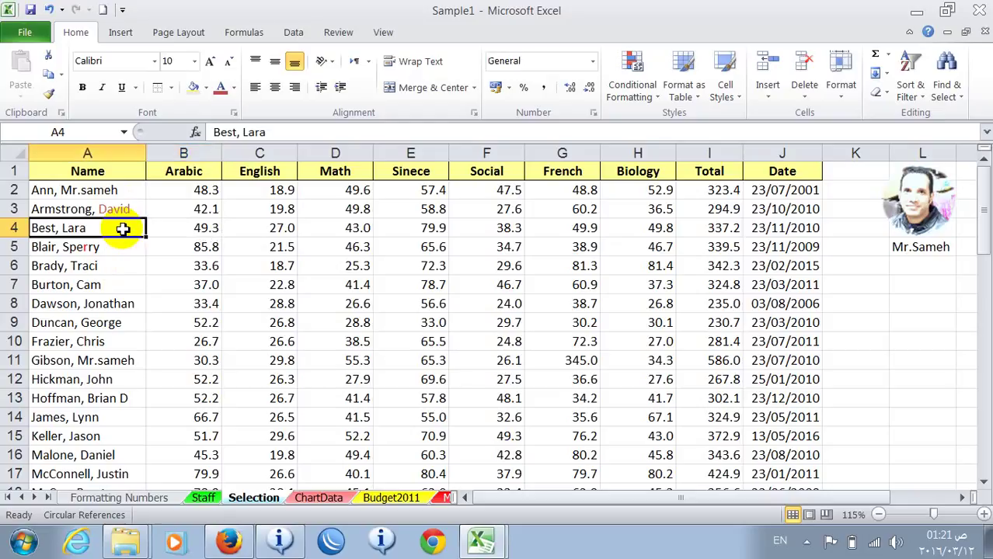
click(221, 88)
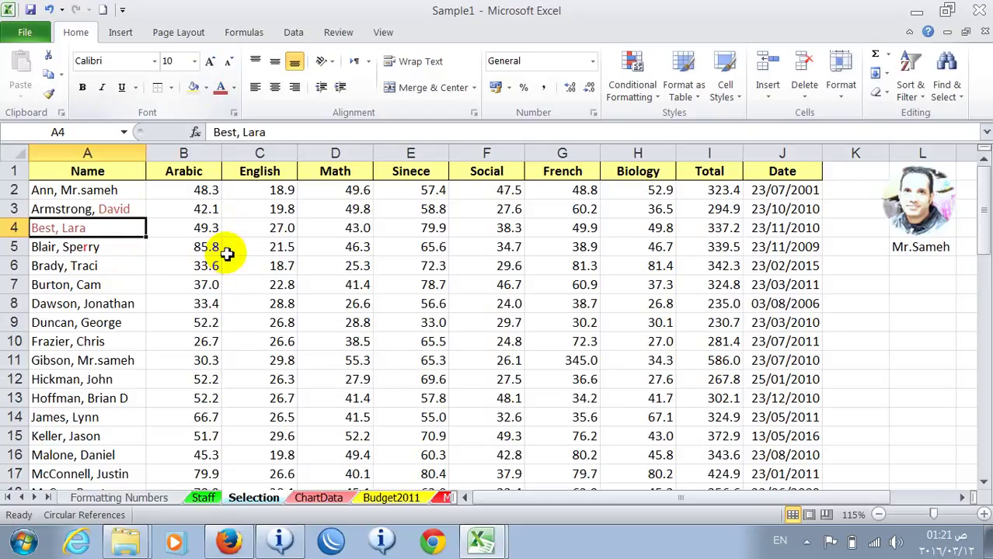
click(268, 227)
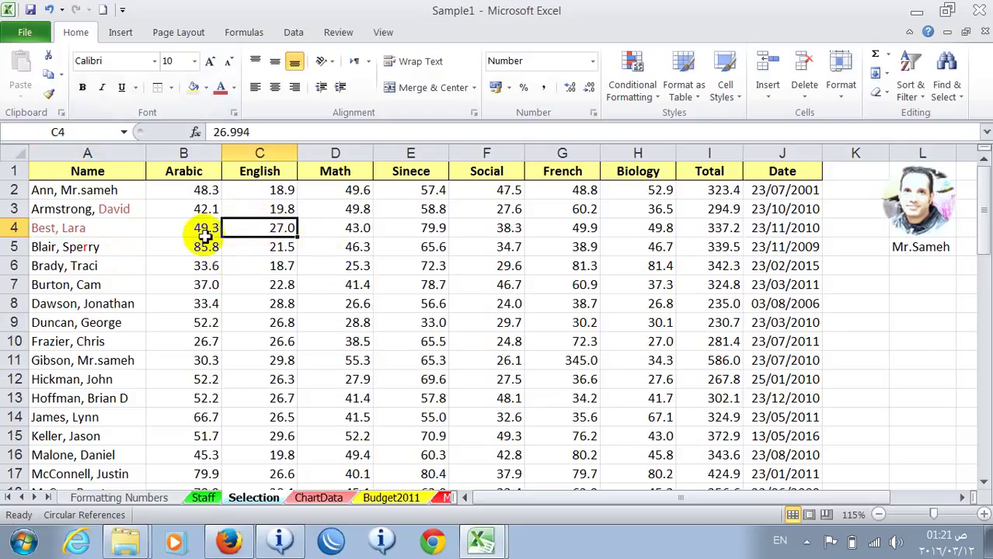
click(185, 209)
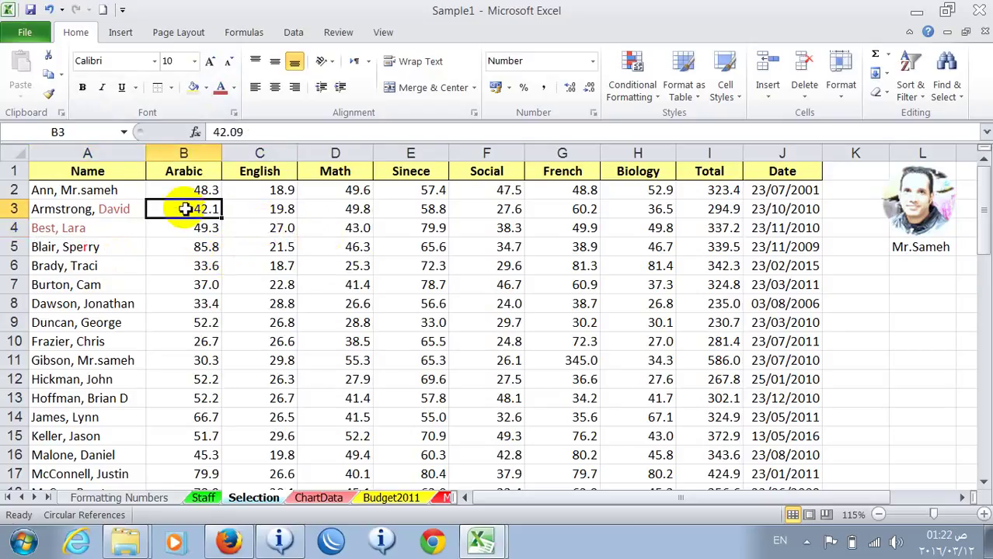
ctrl+click(517, 268)
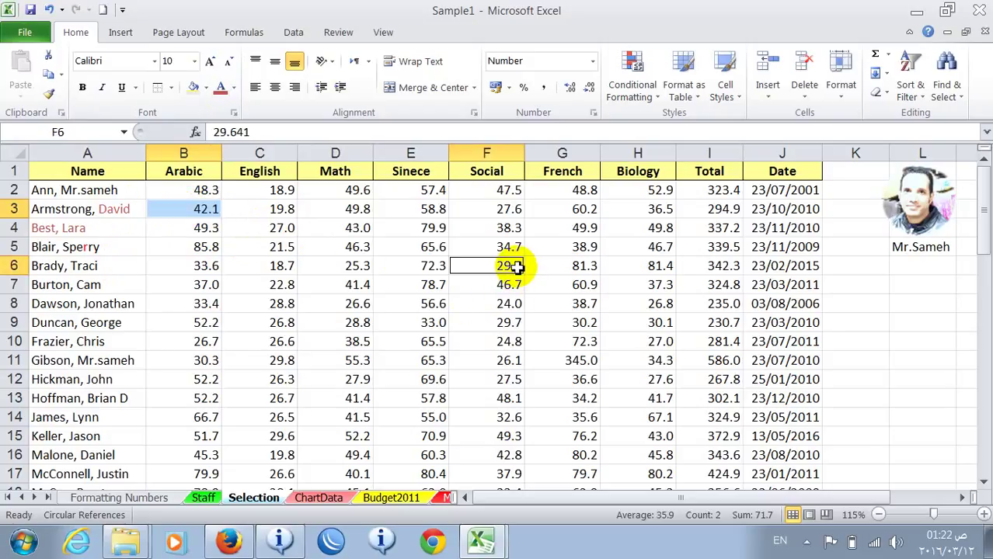
ctrl+click(350, 378)
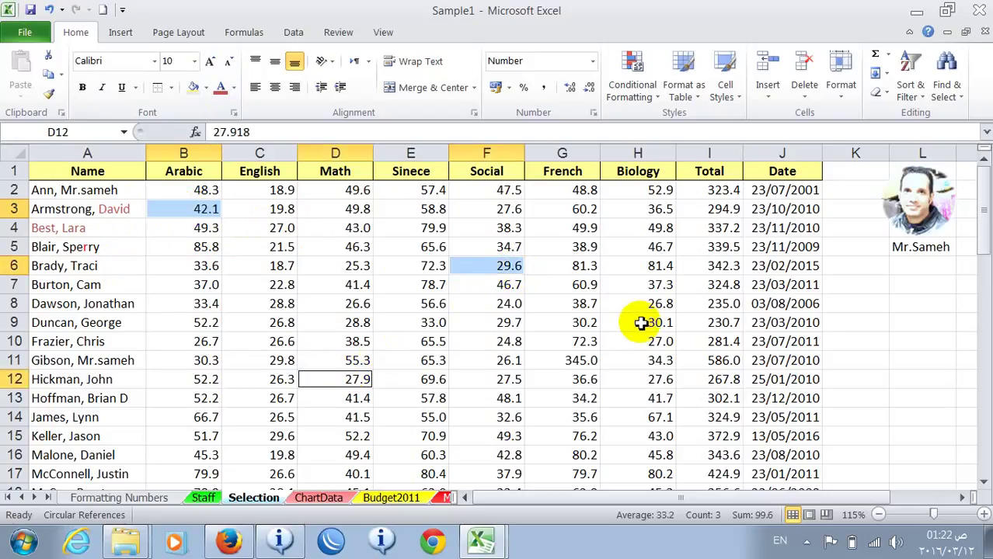
ctrl+click(639, 323)
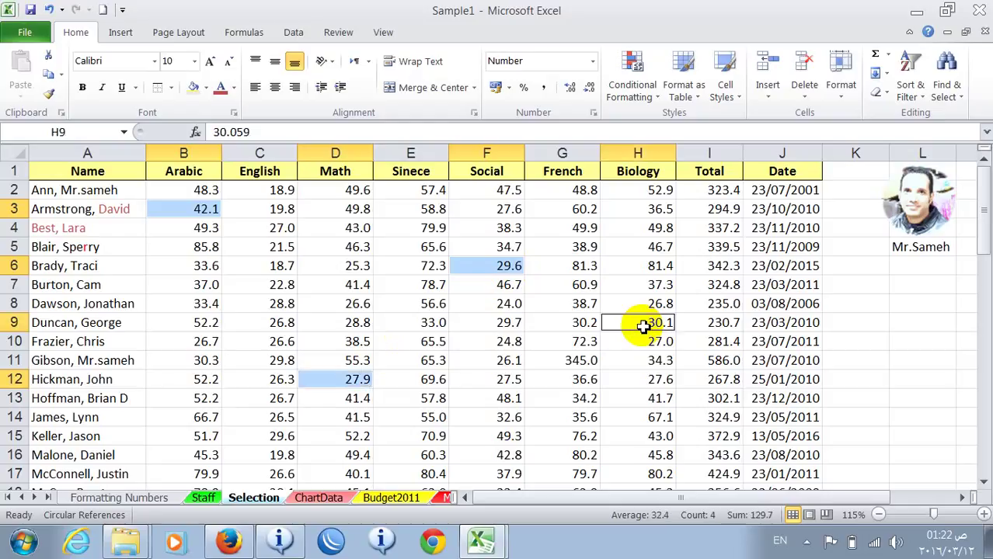
ctrl+click(538, 438)
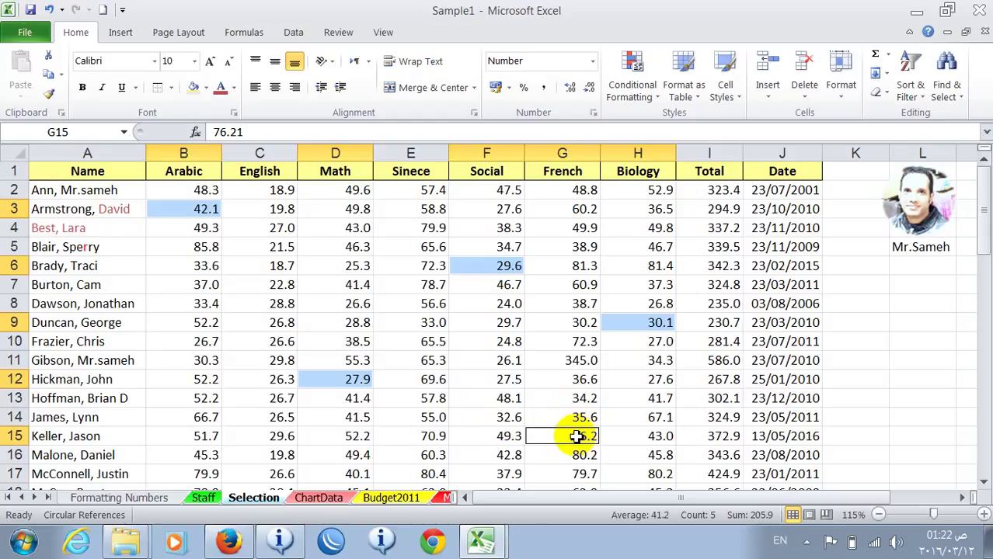
click(557, 330)
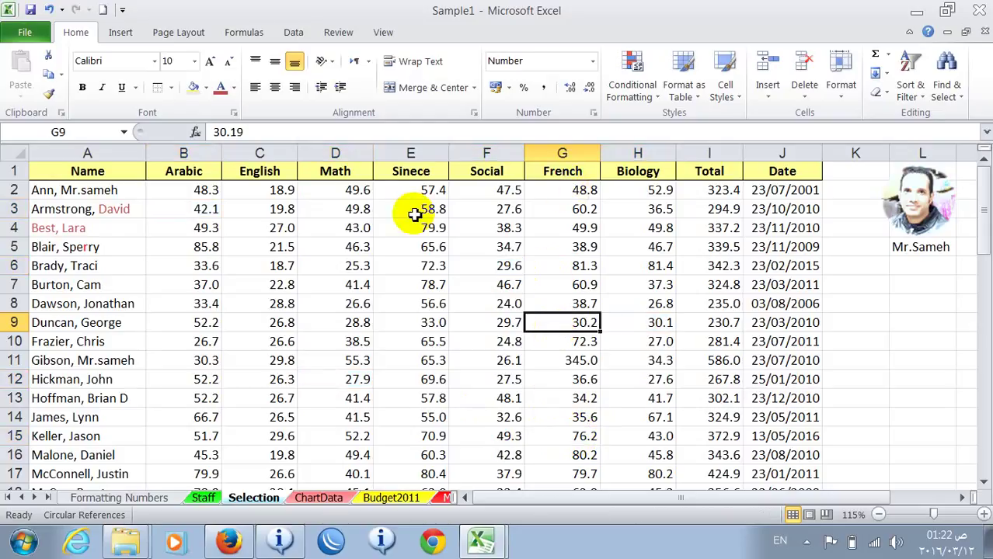
click(134, 196)
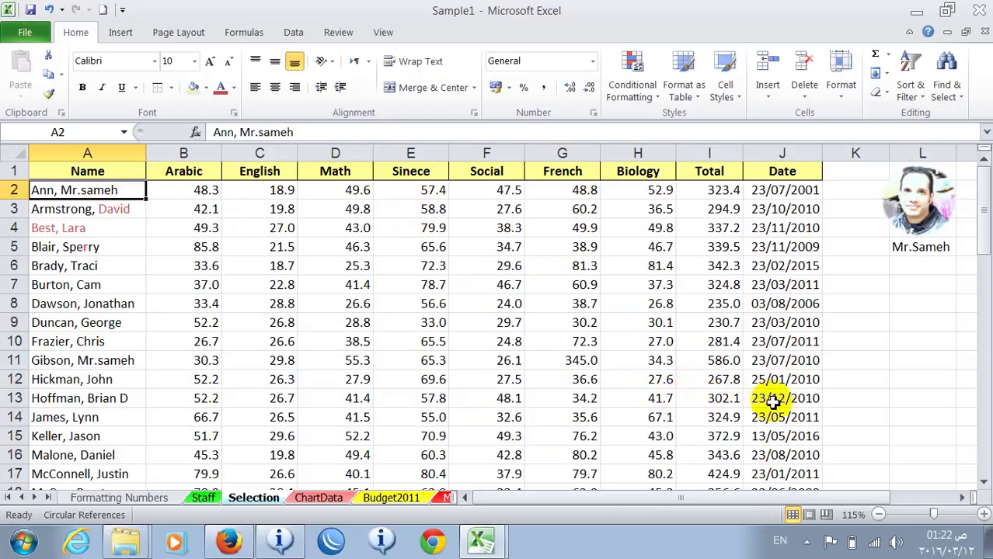
shift+click(773, 402)
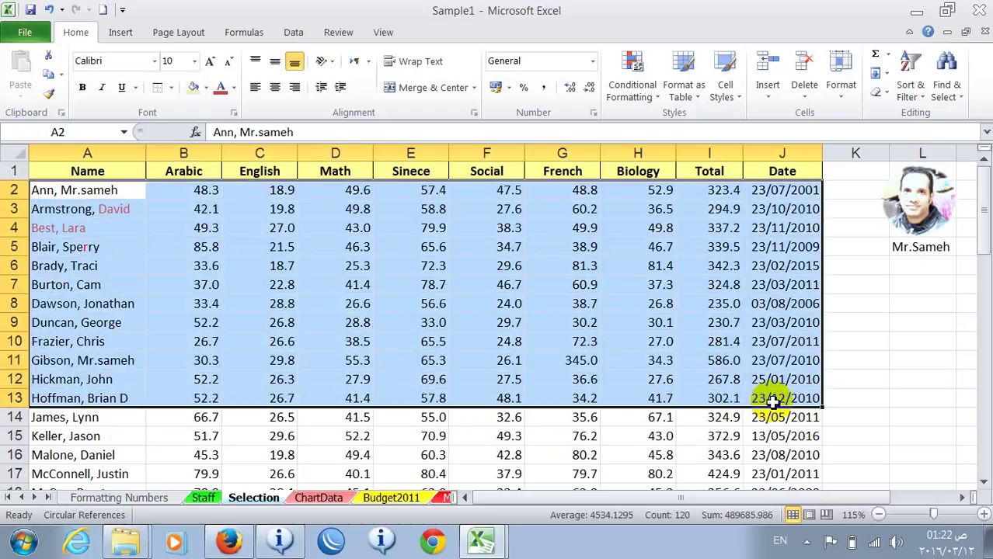
click(655, 283)
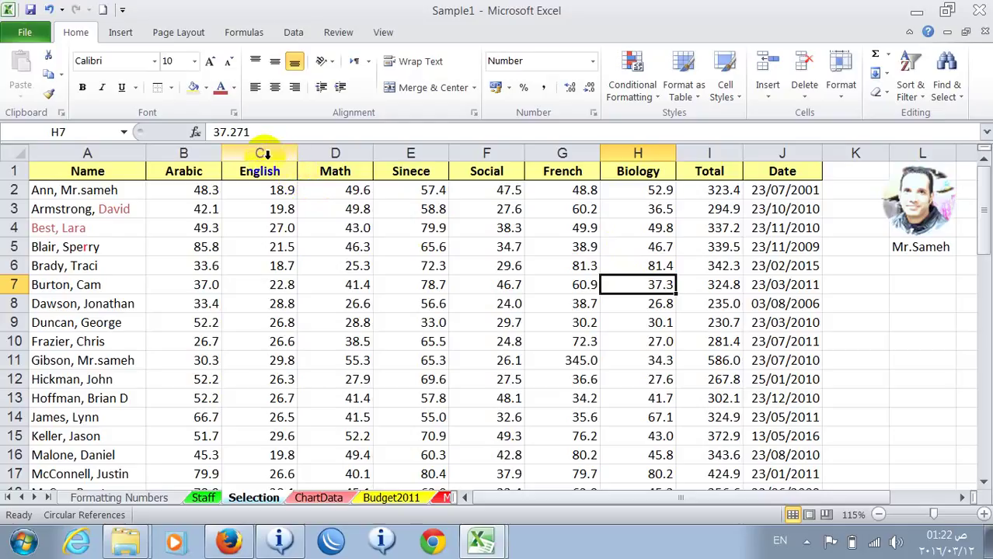
- Select the entire English column C, then the entire row 5
click(273, 153)
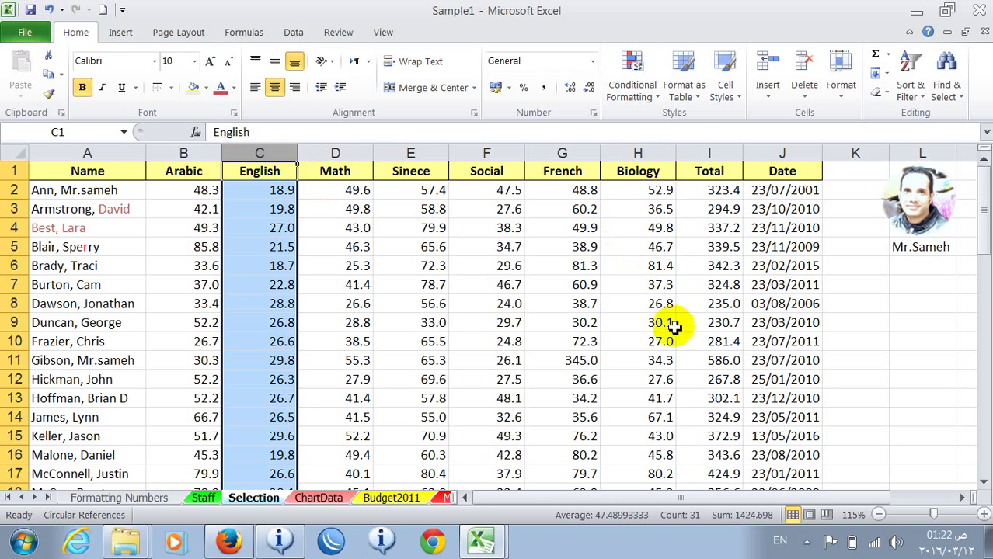
click(984, 482)
drag(984, 482, 985, 483)
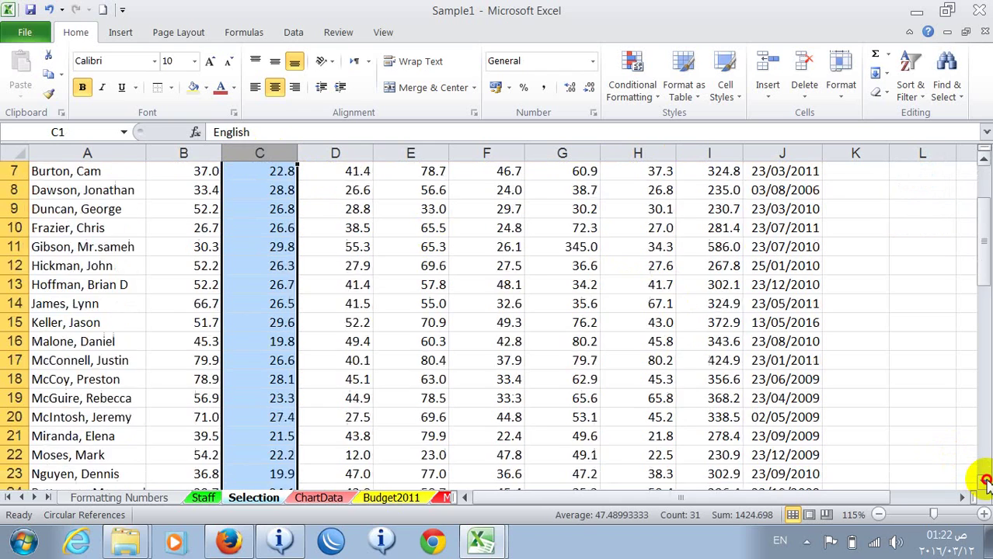
click(982, 193)
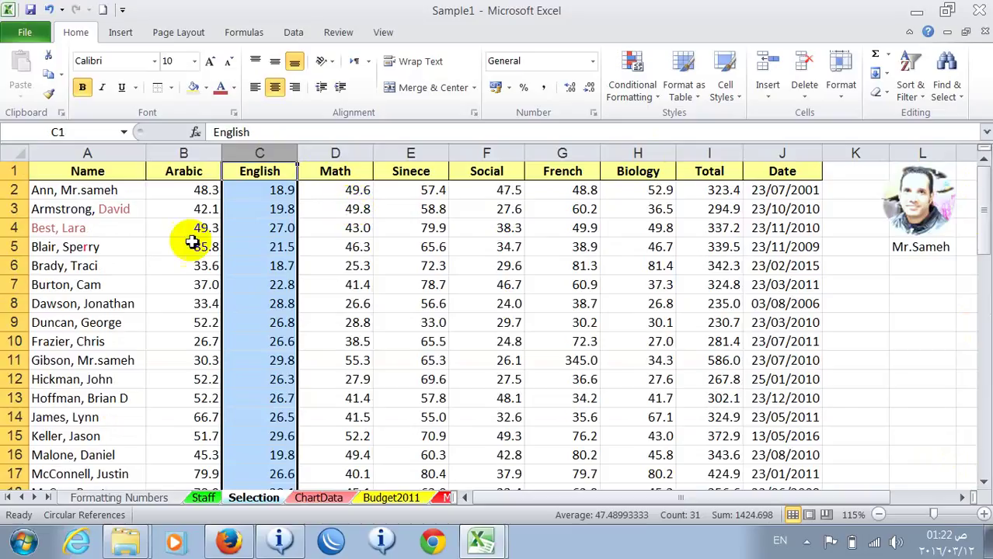
click(23, 247)
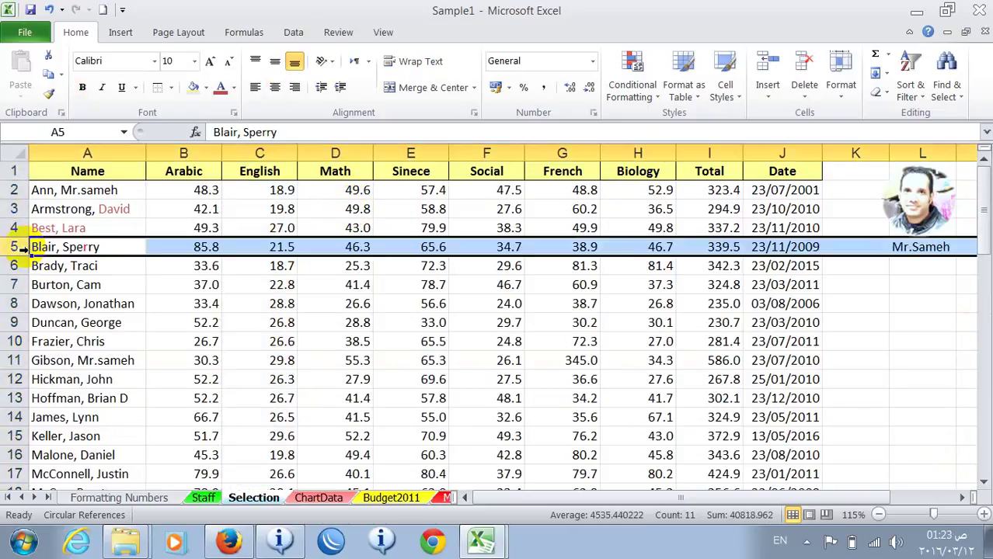
- Select columns A, E and I together, then rows 1 through 16
click(111, 156)
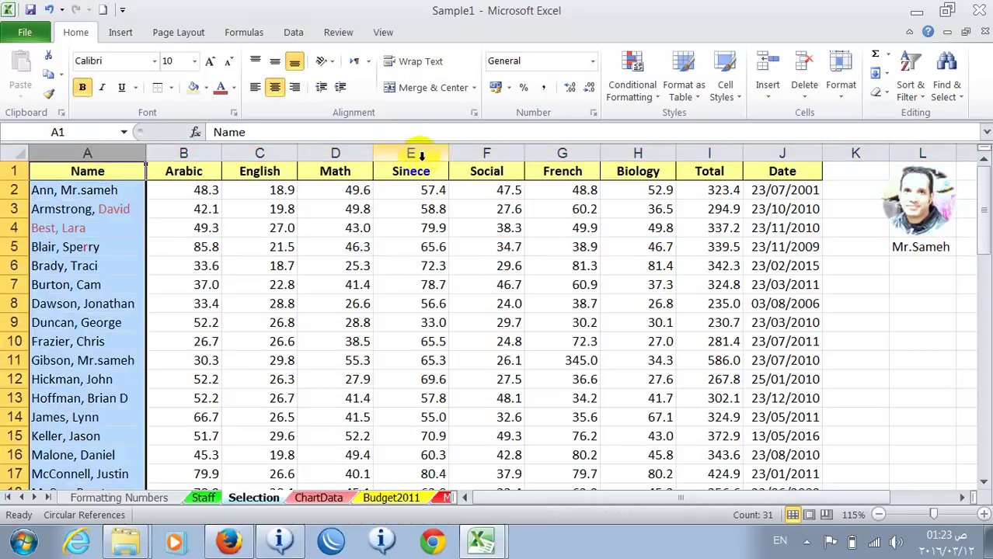
ctrl+click(421, 155)
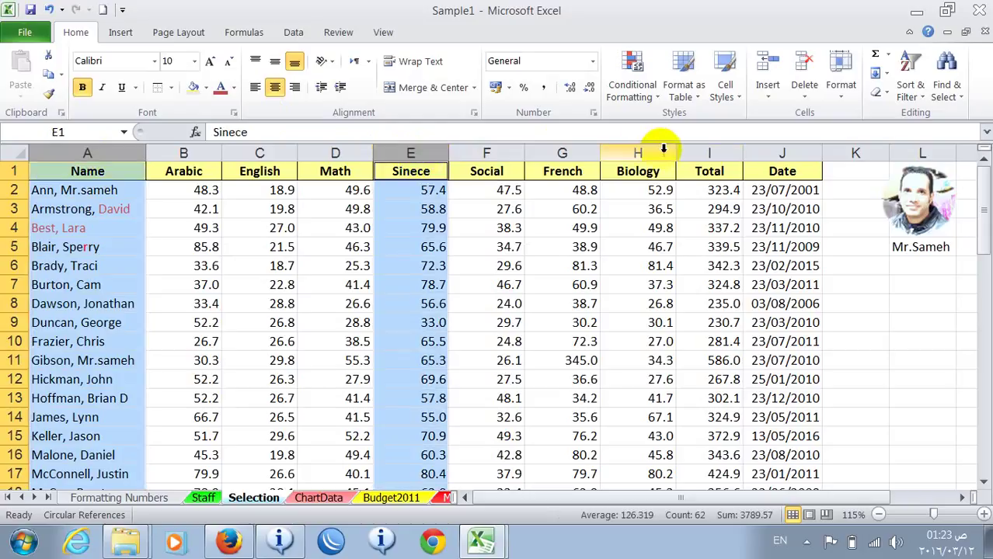
ctrl+click(716, 154)
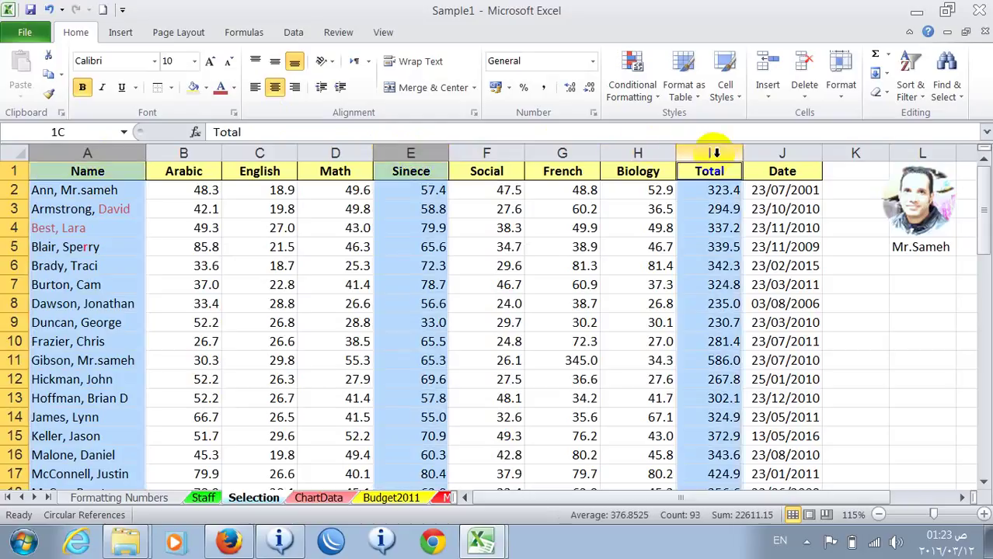
click(621, 195)
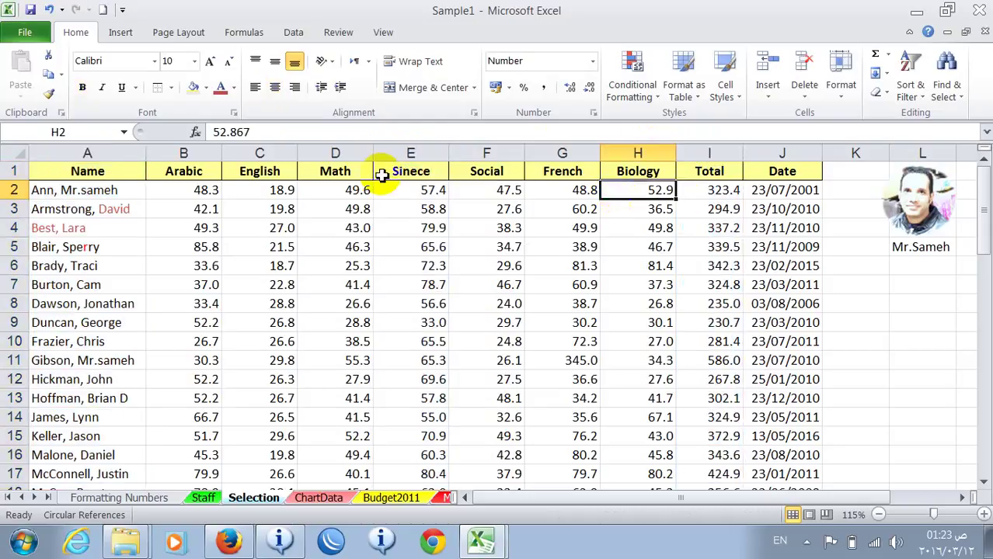
click(14, 171)
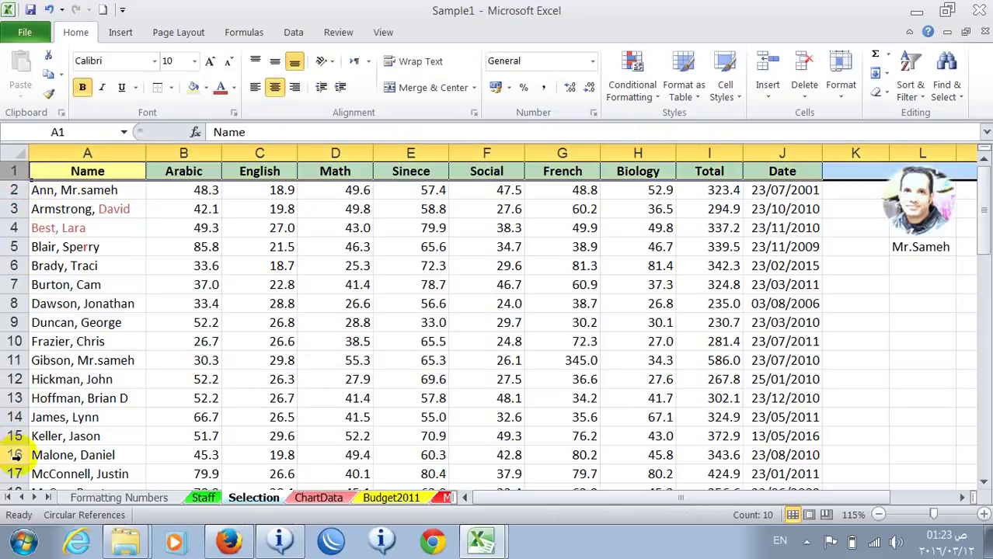
shift+click(15, 457)
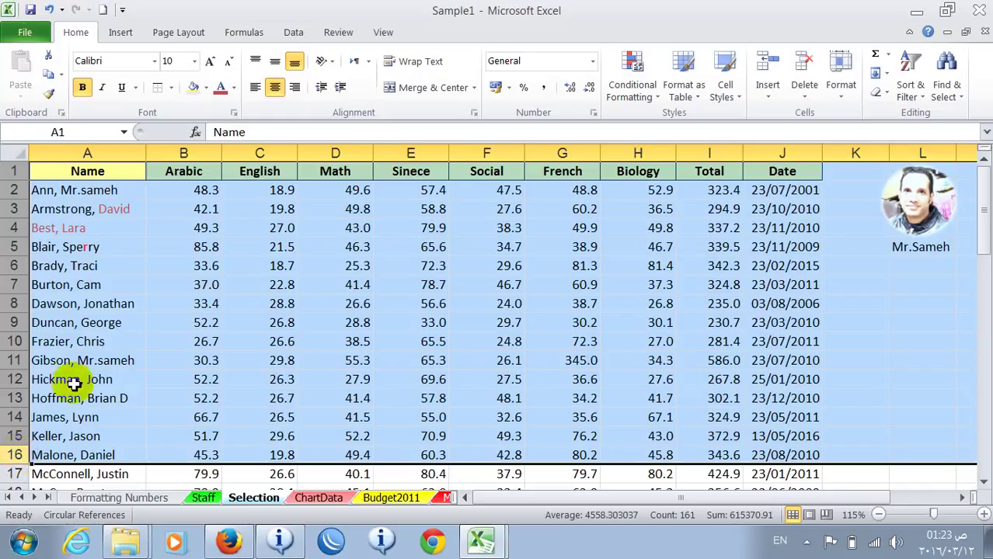
click(311, 248)
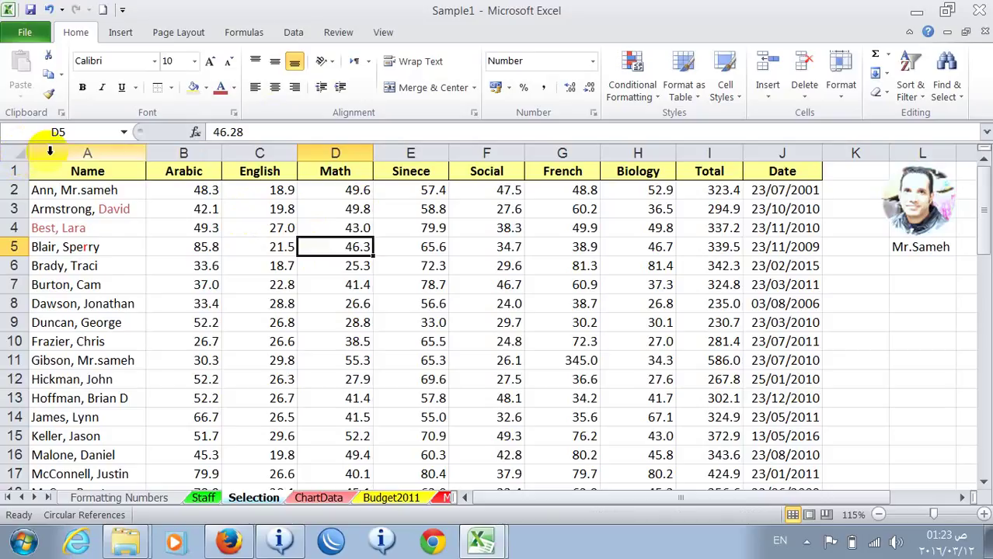
click(23, 155)
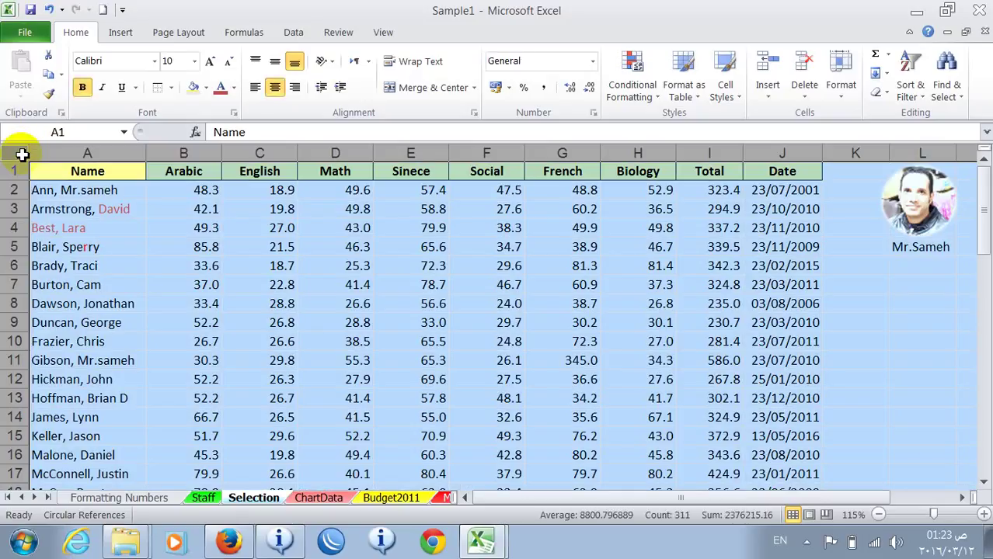
click(112, 247)
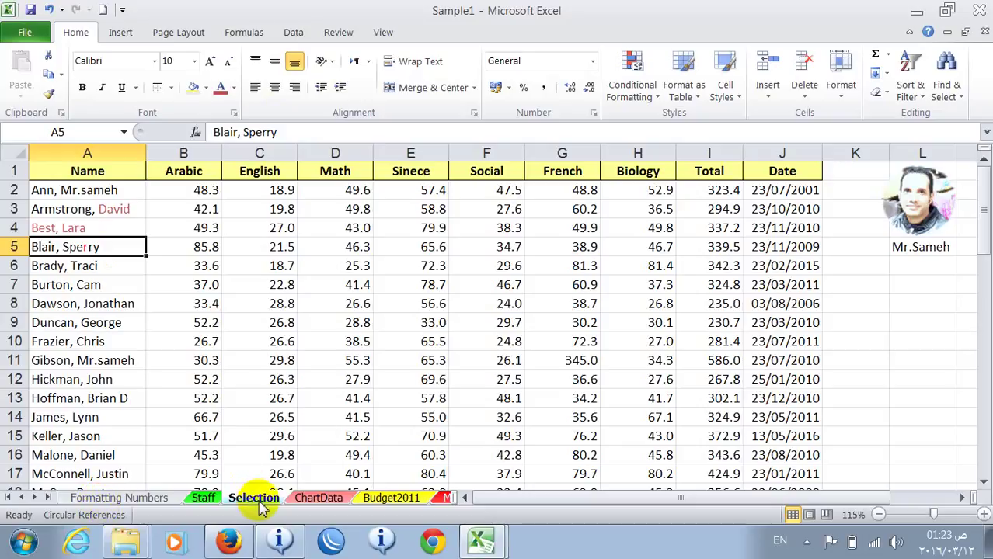
ctrl+click(207, 498)
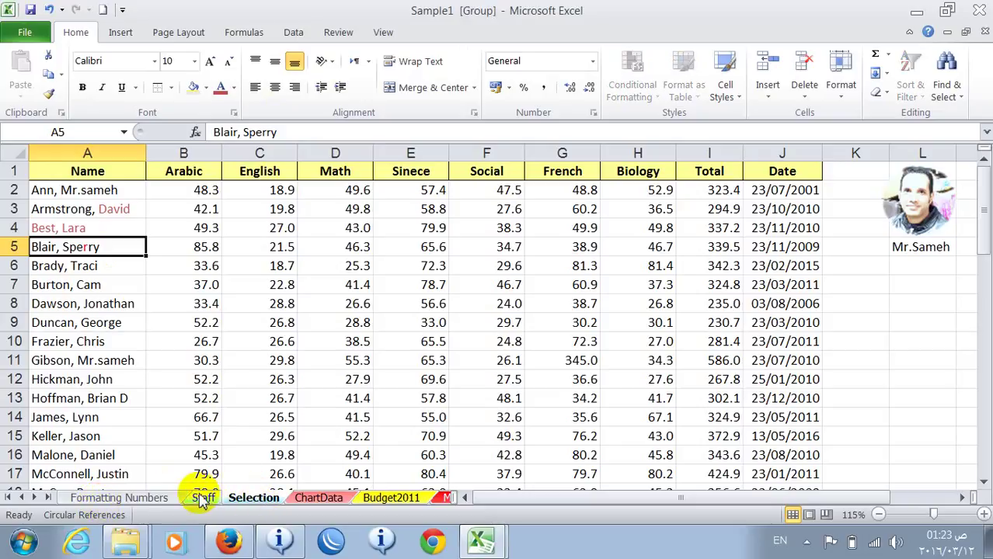
ctrl+click(338, 499)
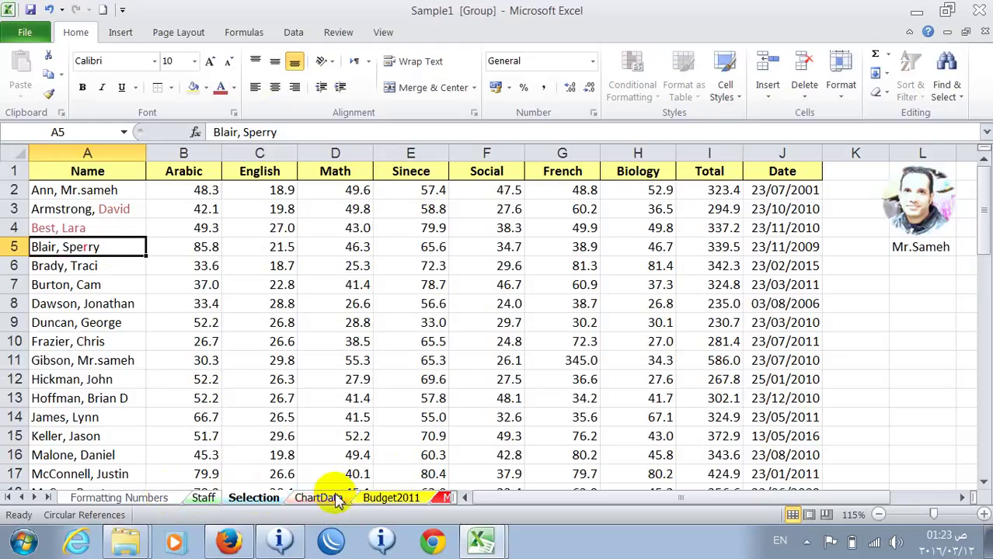
click(804, 97)
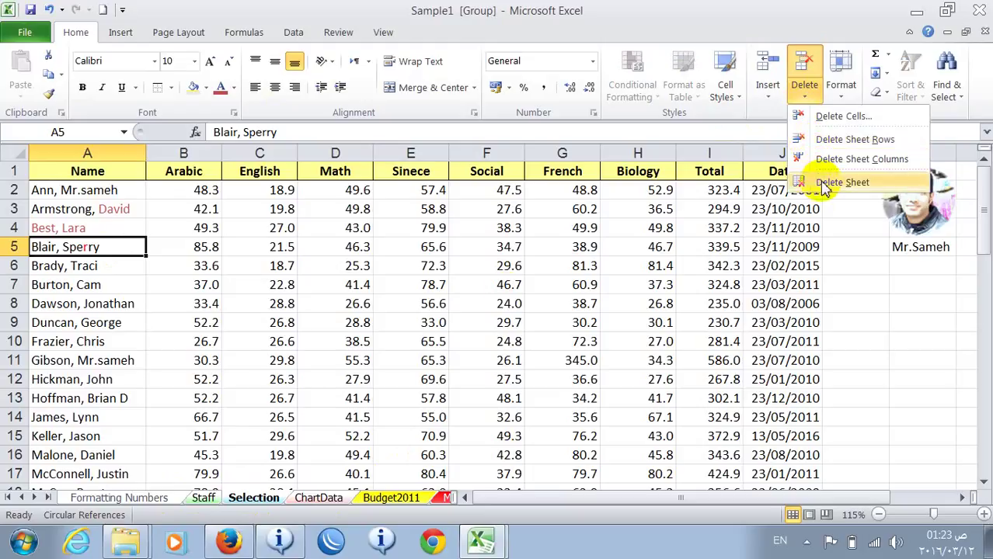
click(509, 289)
click(509, 289)
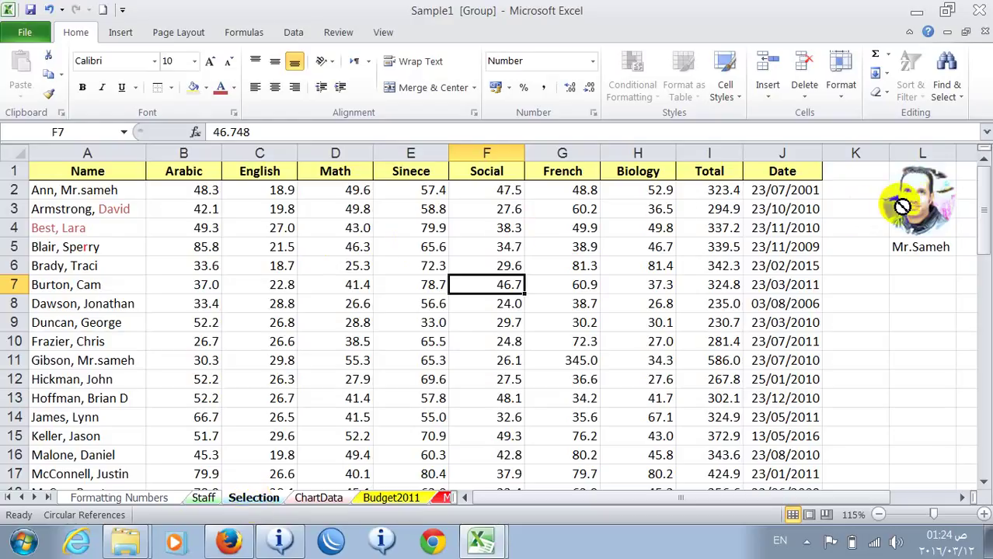
click(607, 325)
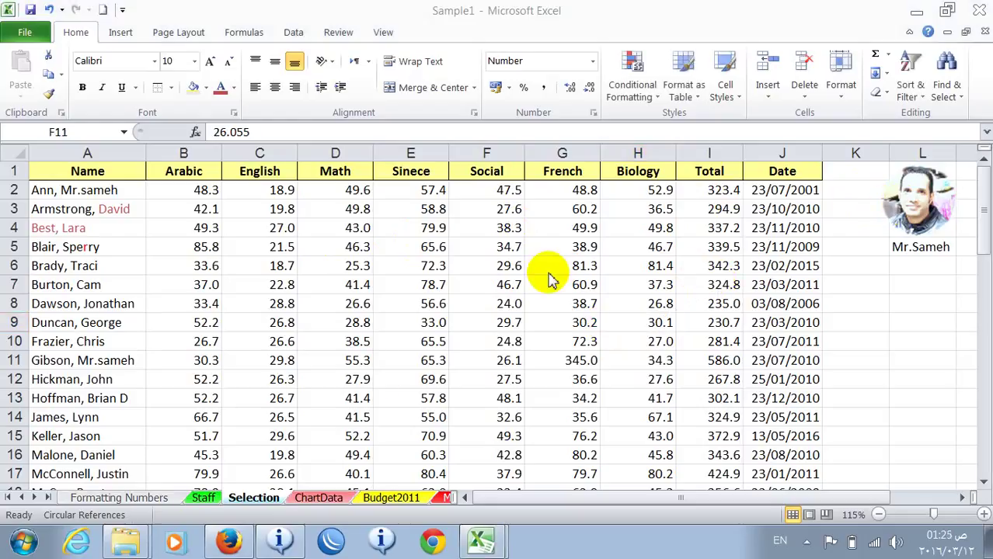
click(314, 501)
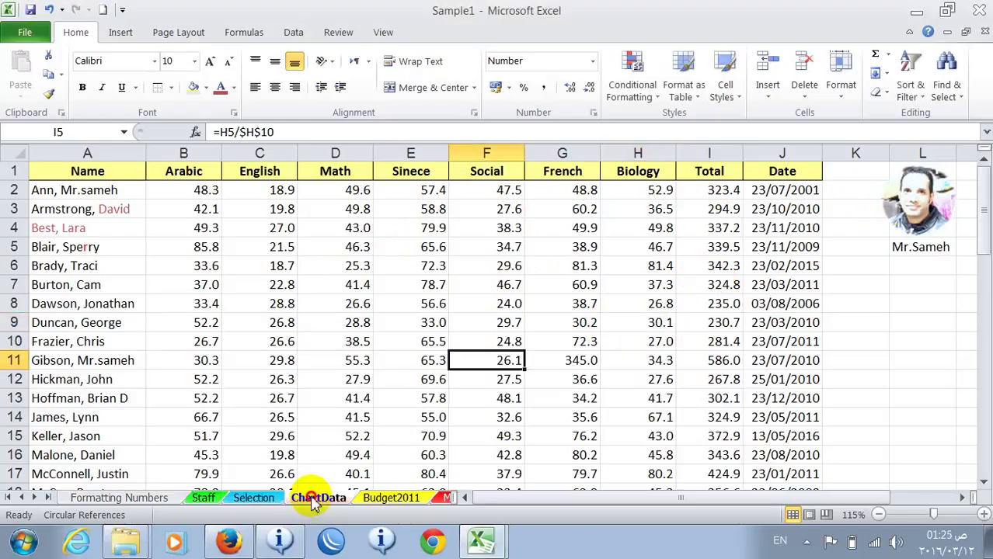
click(845, 185)
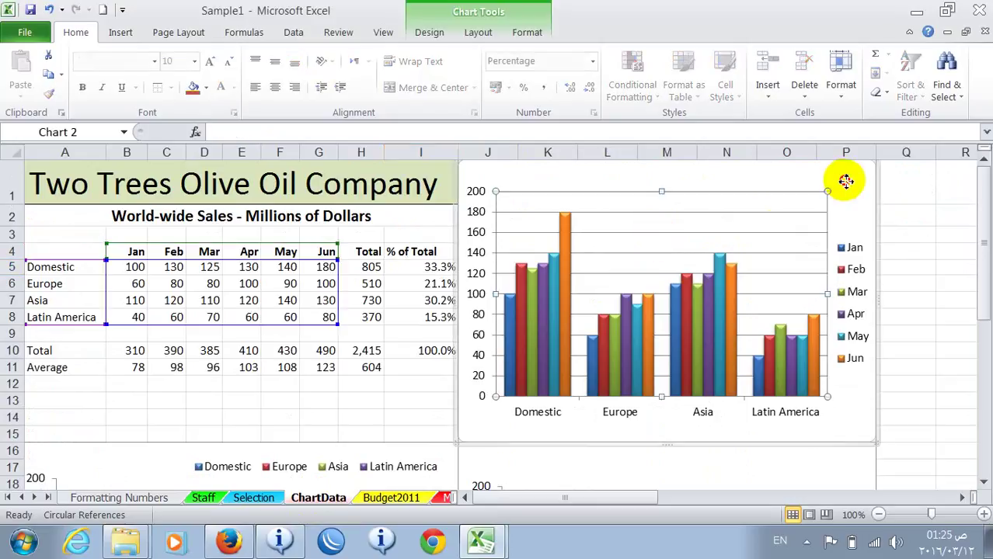
click(847, 182)
click(803, 210)
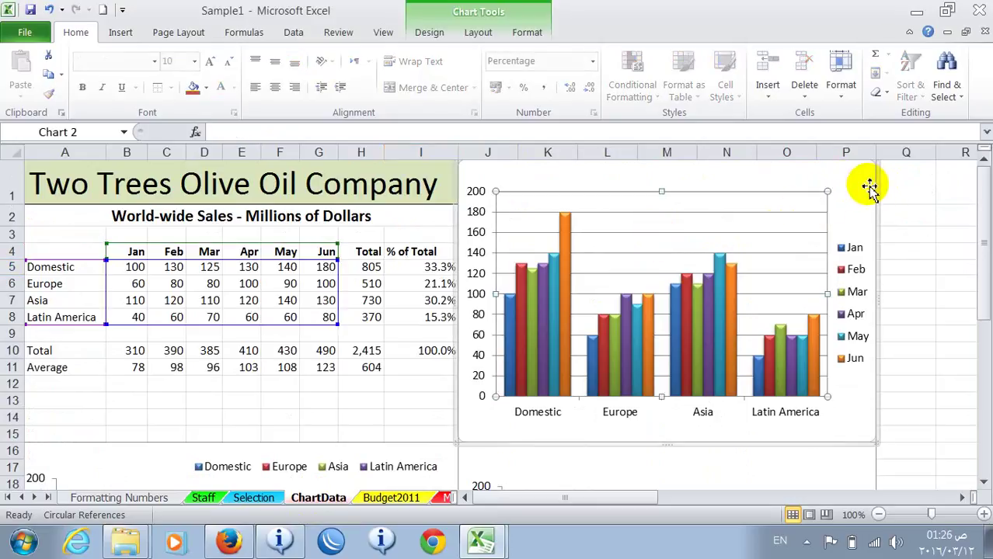
click(867, 192)
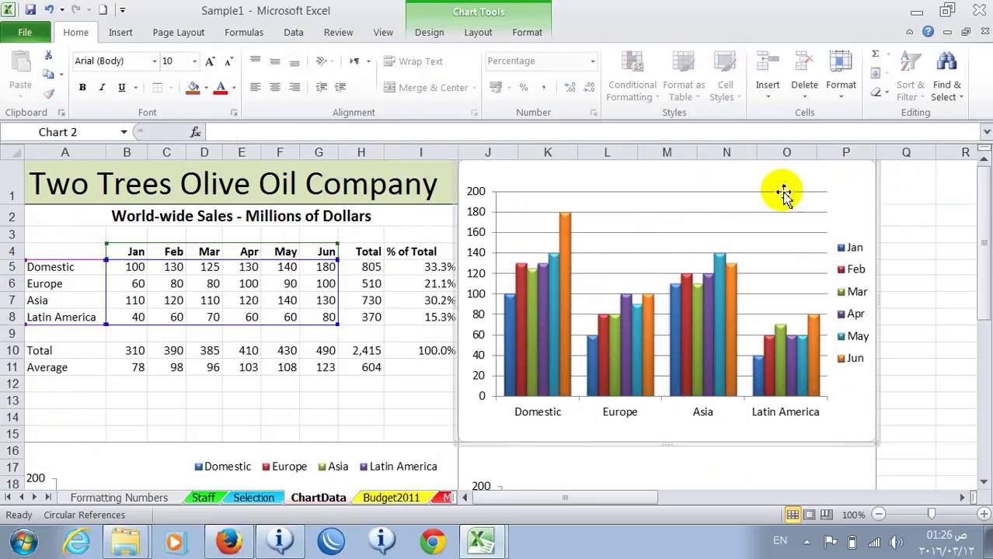
click(262, 497)
click(913, 218)
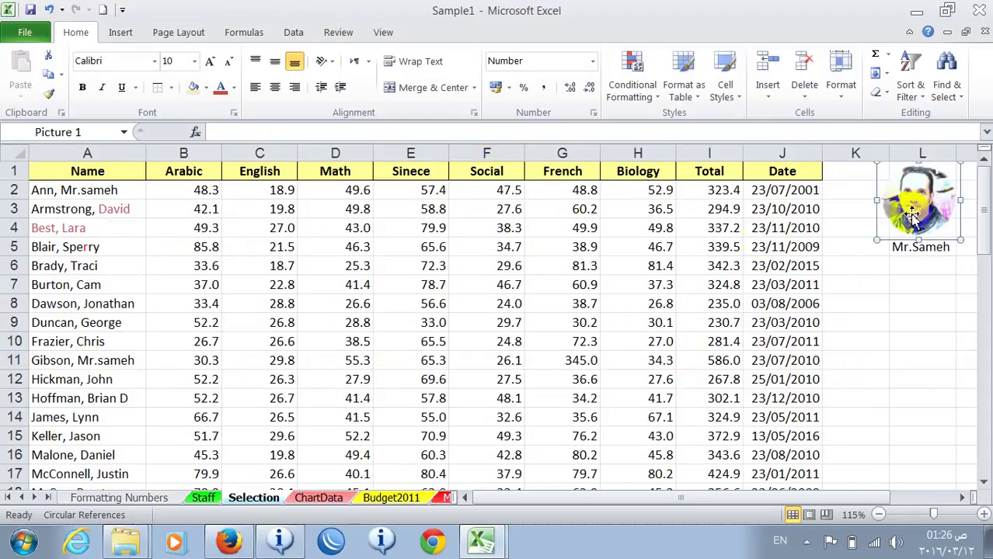
click(687, 250)
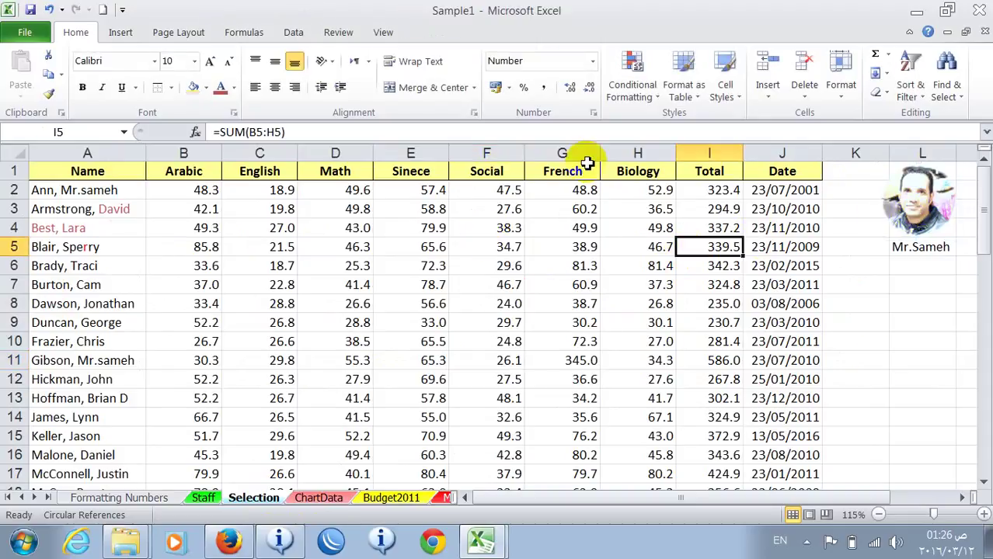
- Insert a blank row 14, shifting James, Lynn and the students below down one row
drag(984, 488, 984, 487)
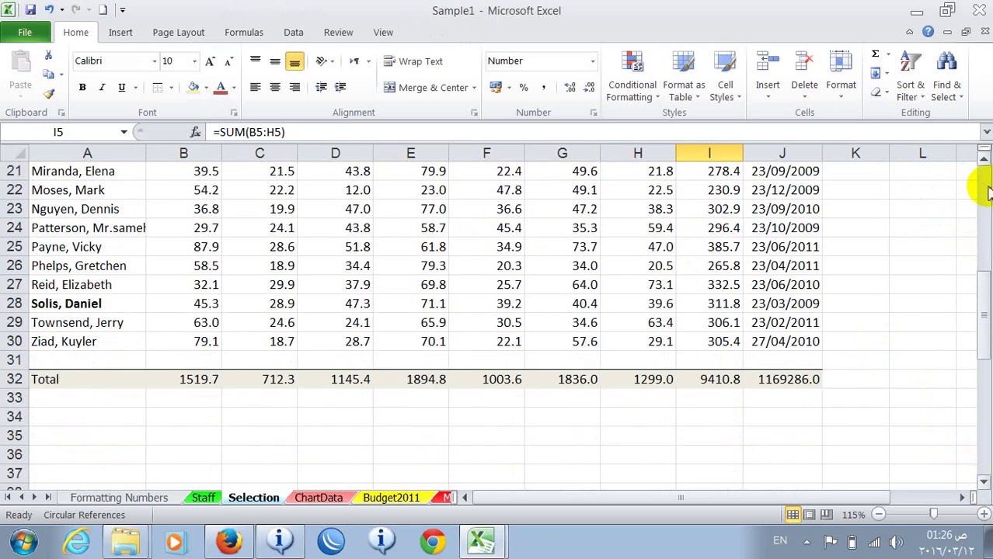
click(984, 158)
drag(984, 159, 984, 159)
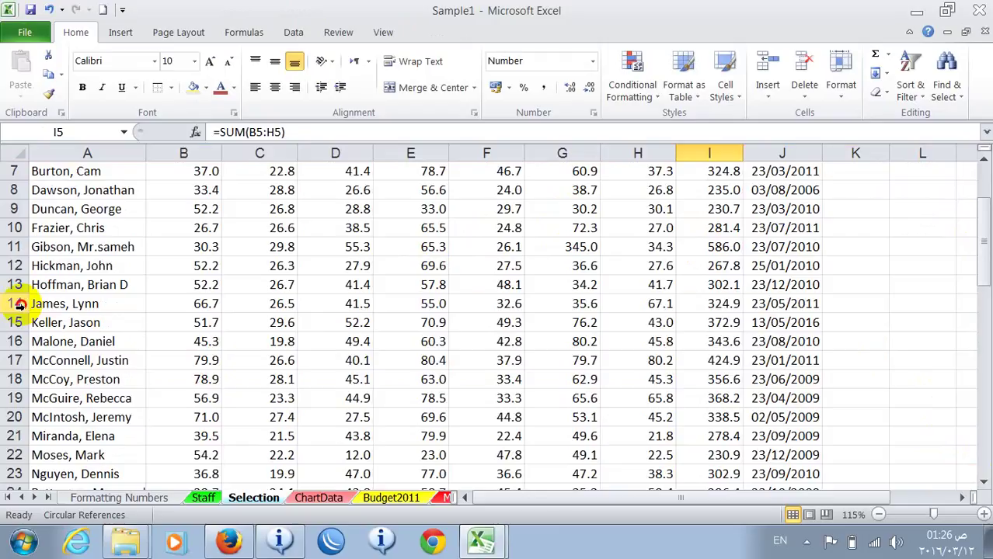
click(17, 304)
right_click(22, 306)
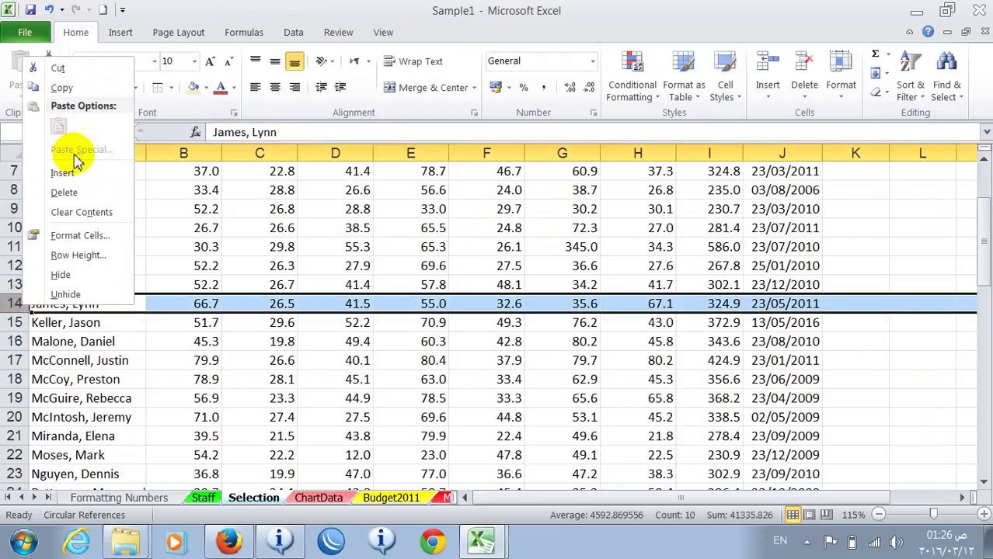
click(72, 172)
click(174, 264)
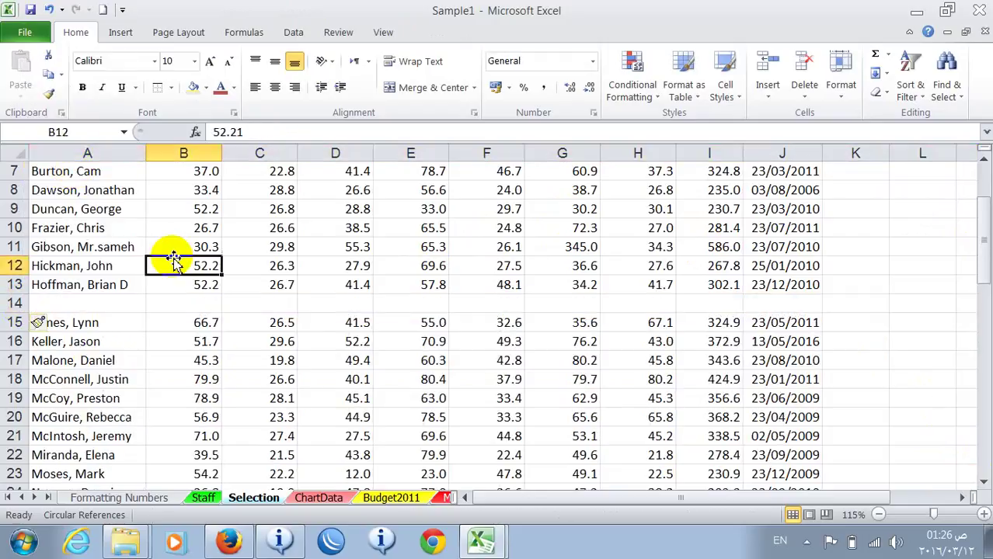
click(983, 159)
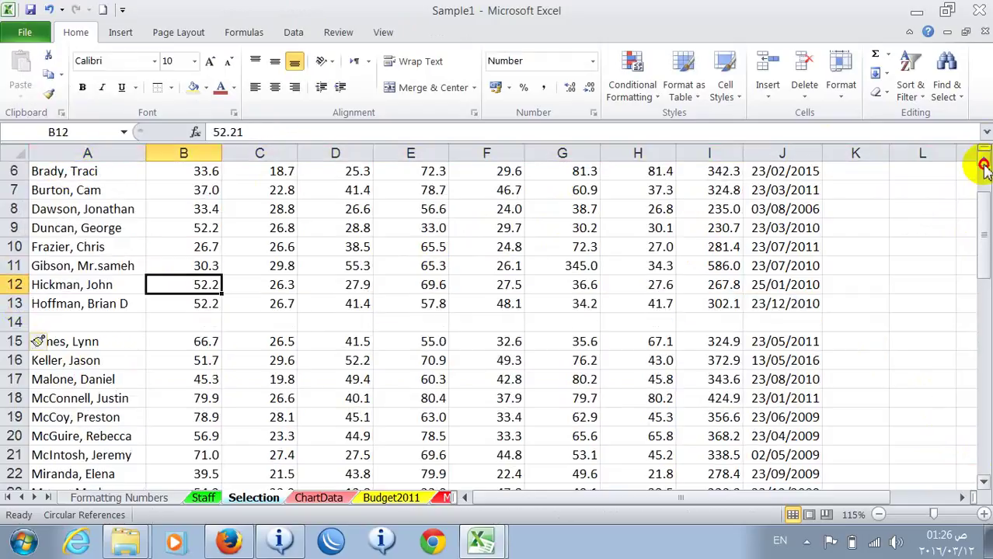
click(529, 358)
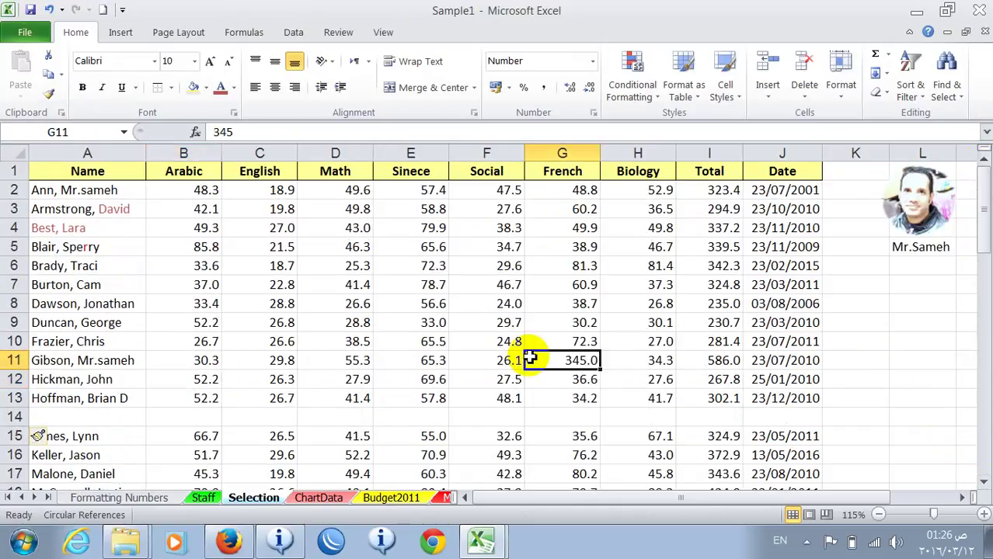
key(ctrl+a)
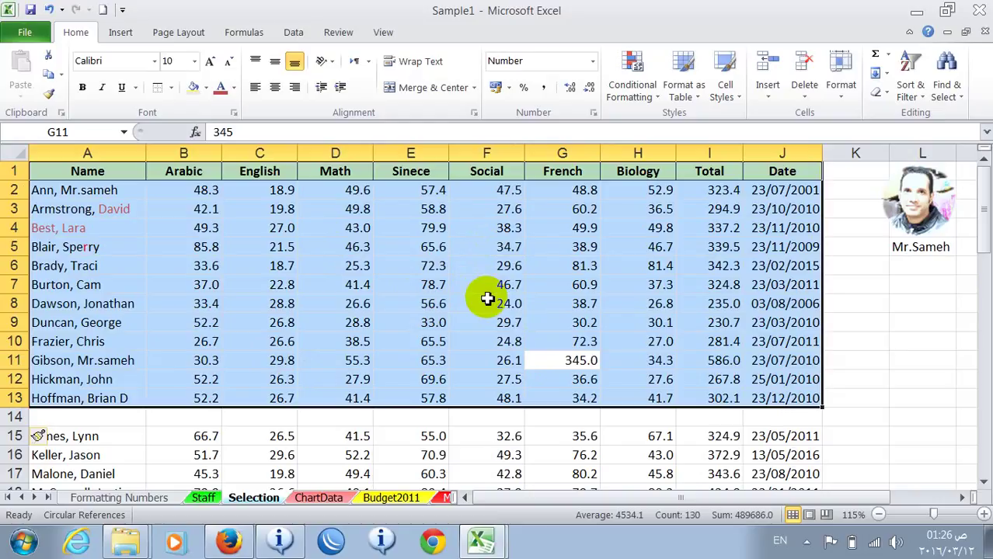
key(ctrl+a)
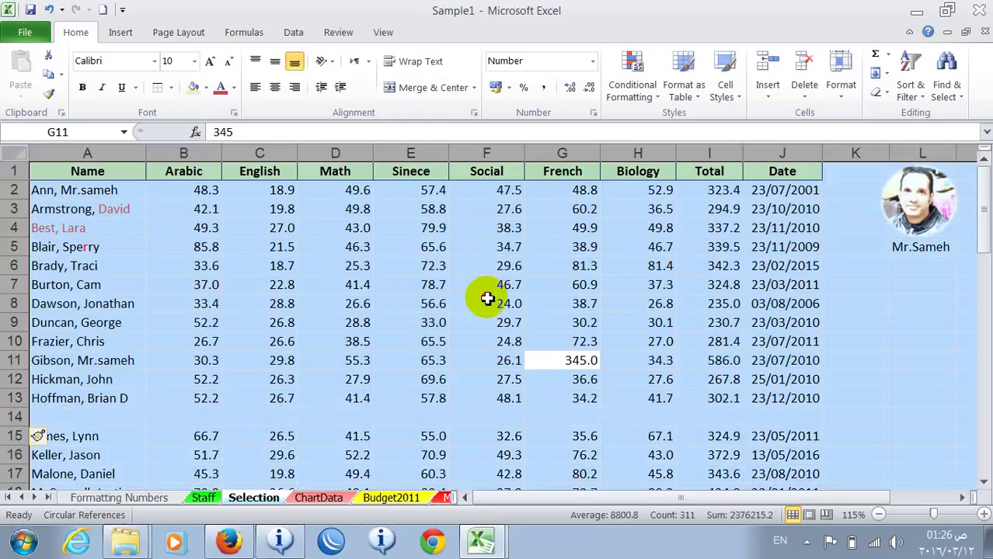
click(488, 299)
click(366, 417)
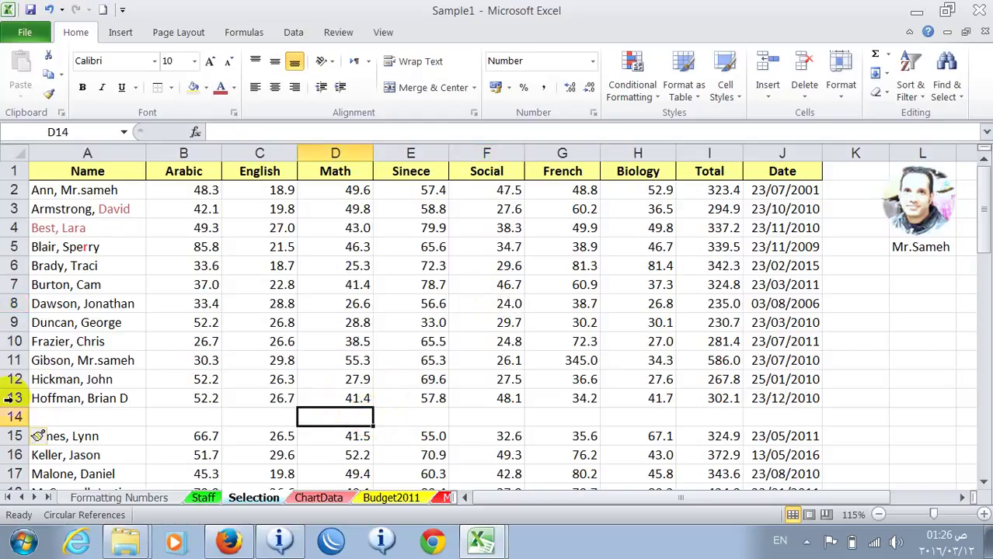
- Delete the empty row 14 and scroll down to check the Total row
click(15, 417)
right_click(19, 419)
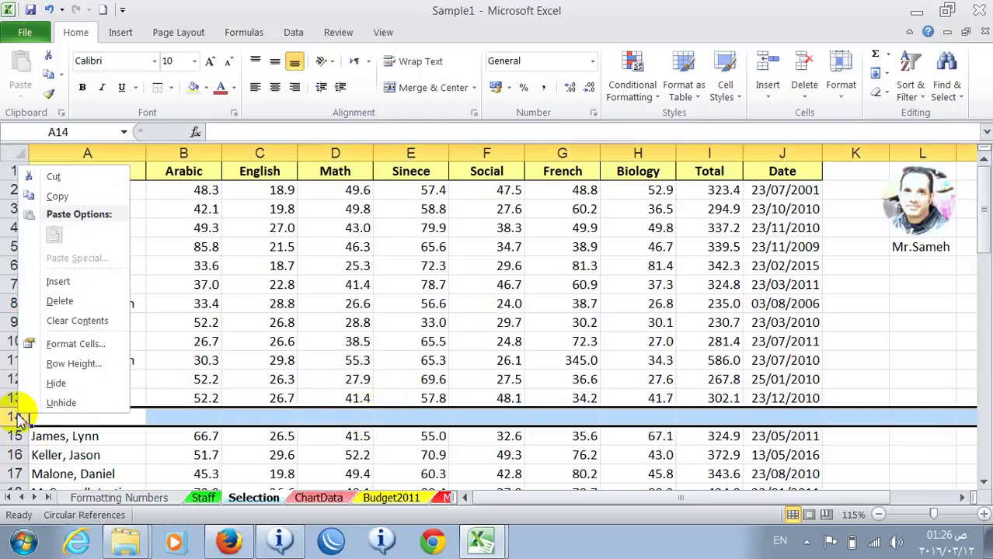
click(60, 301)
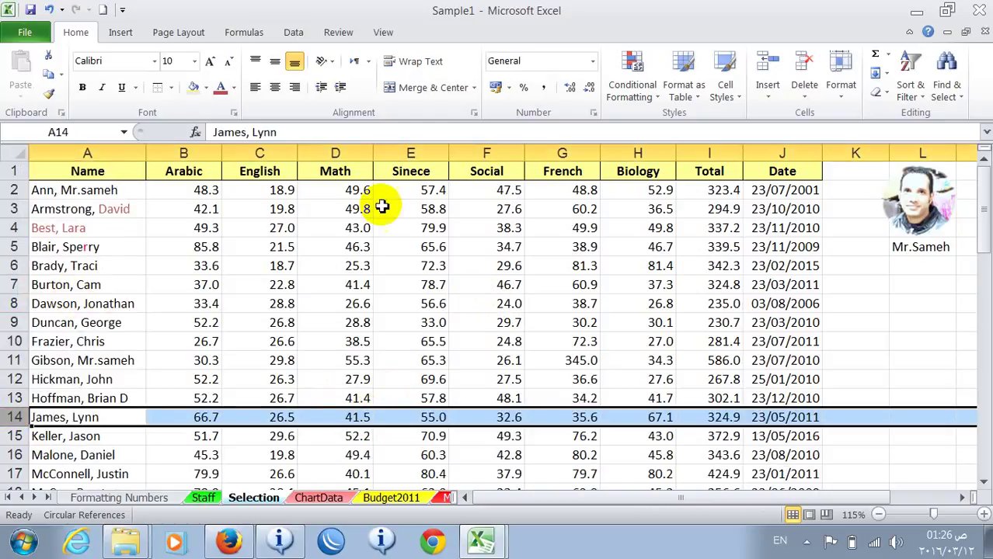
click(984, 483)
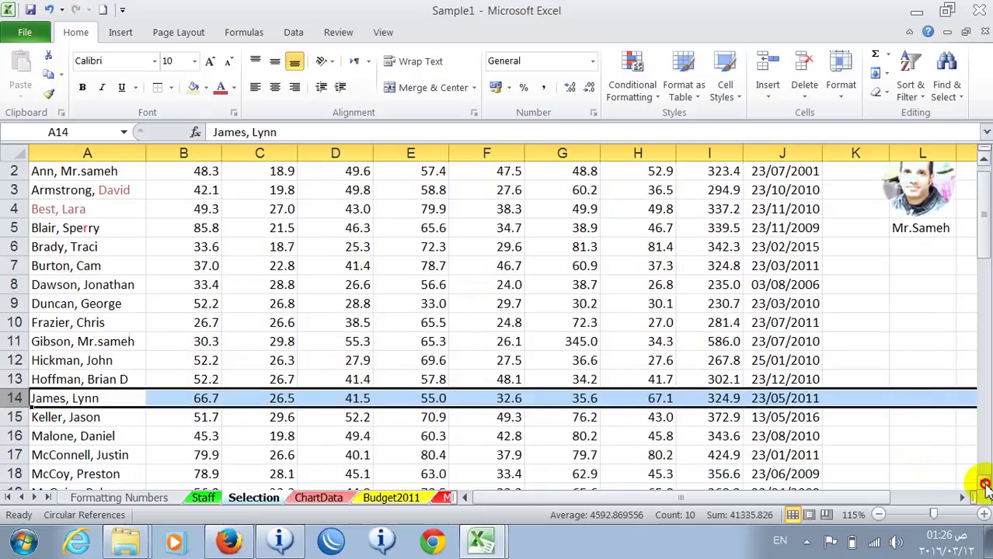
click(983, 484)
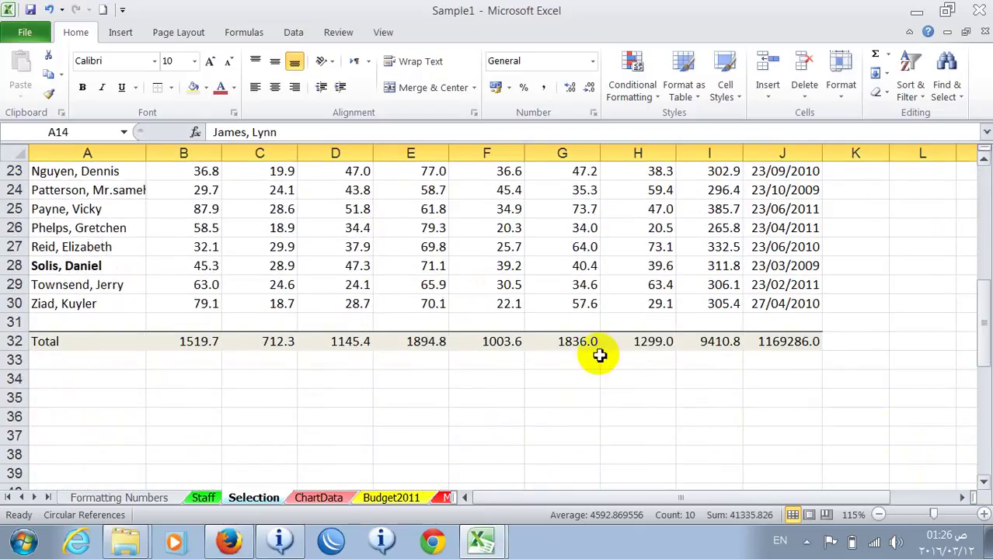
click(459, 339)
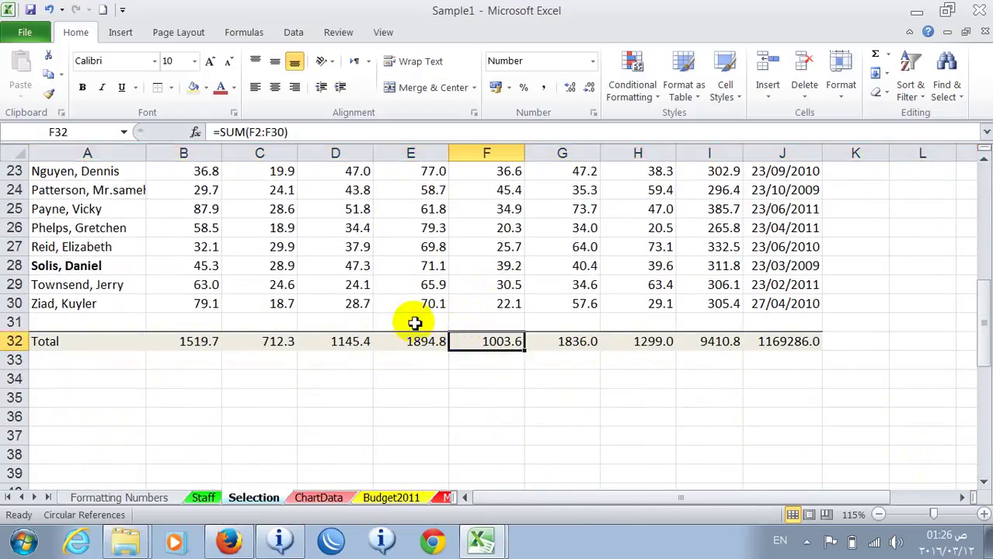
click(289, 321)
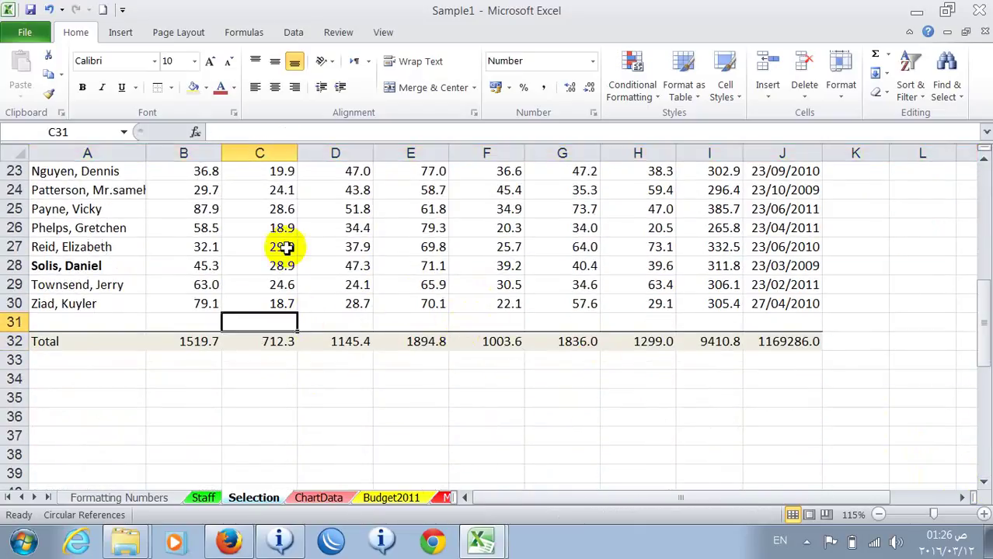
- Sort the student names in column A from A to Z
click(68, 188)
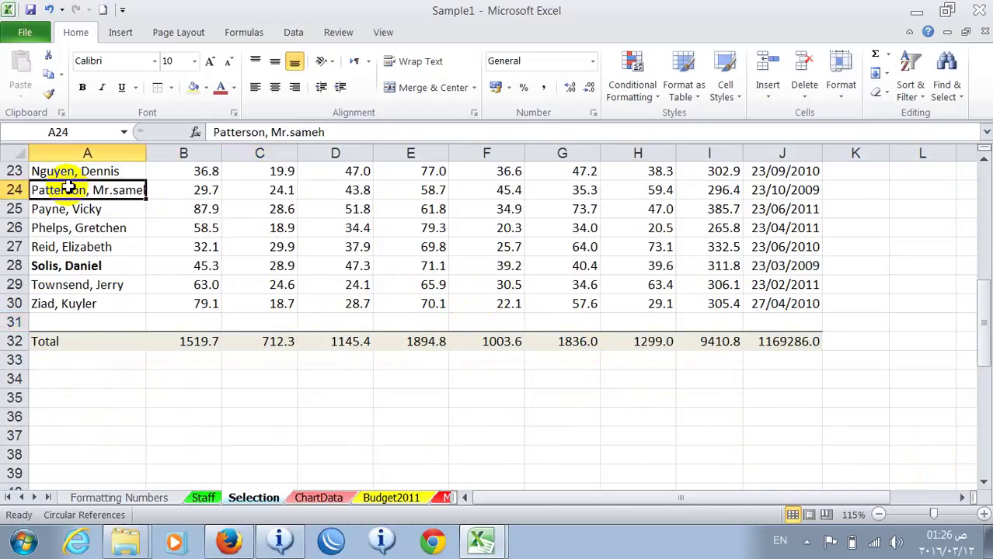
click(924, 101)
click(917, 117)
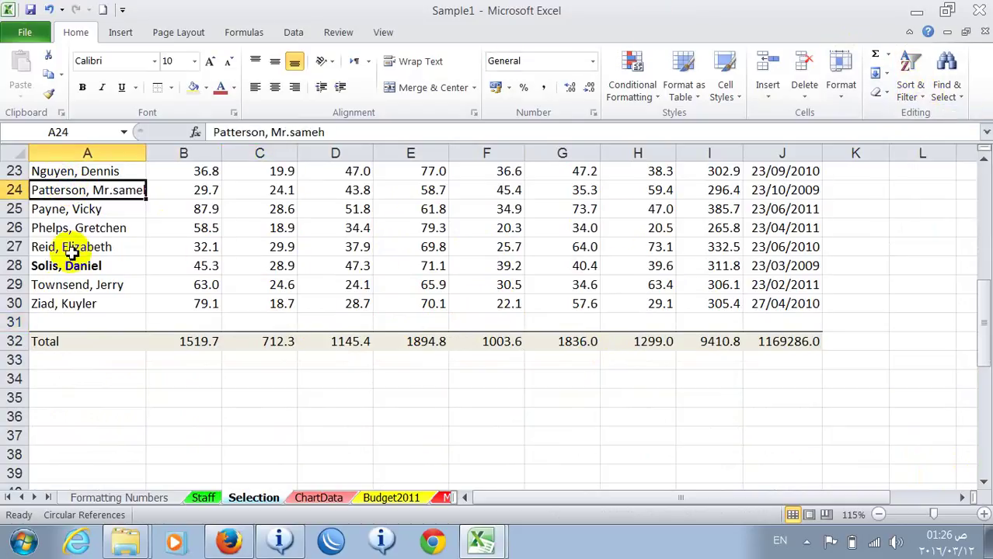
click(78, 305)
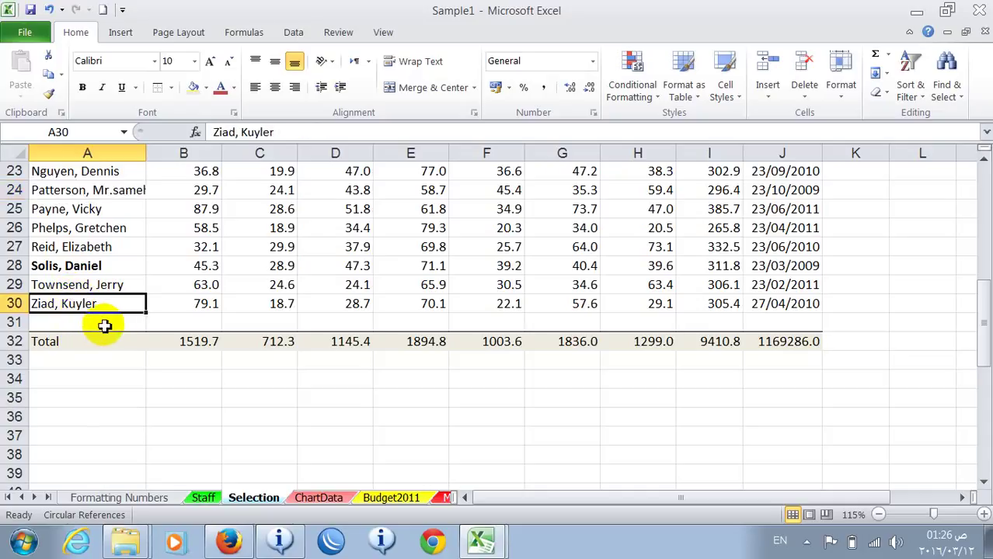
click(984, 181)
click(986, 178)
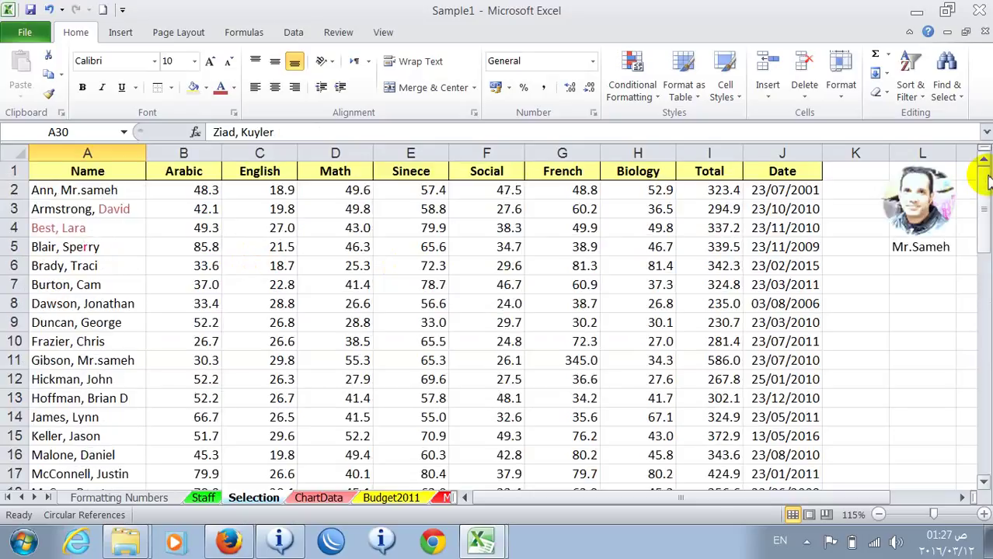
click(731, 266)
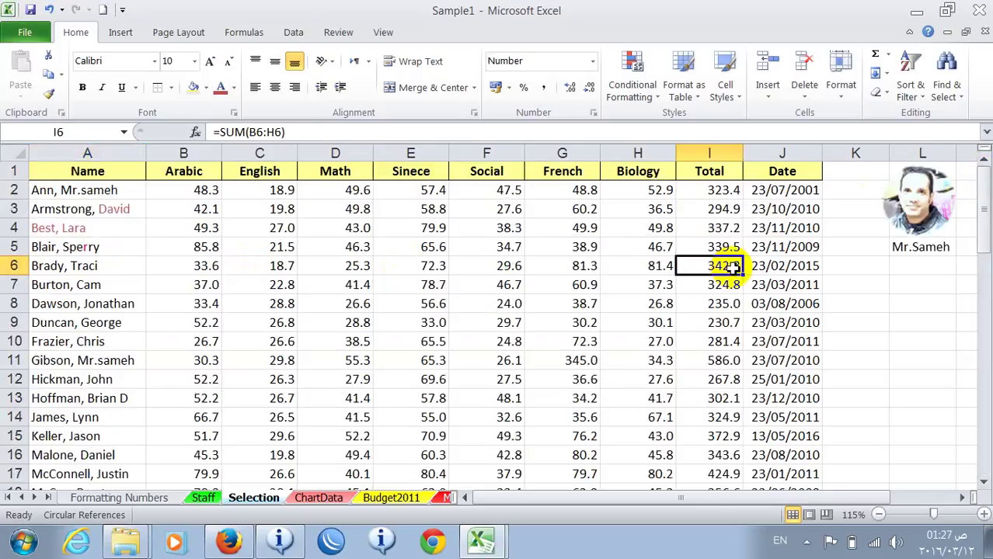
- Jump to cell E5 by entering it in the Name Box
click(120, 195)
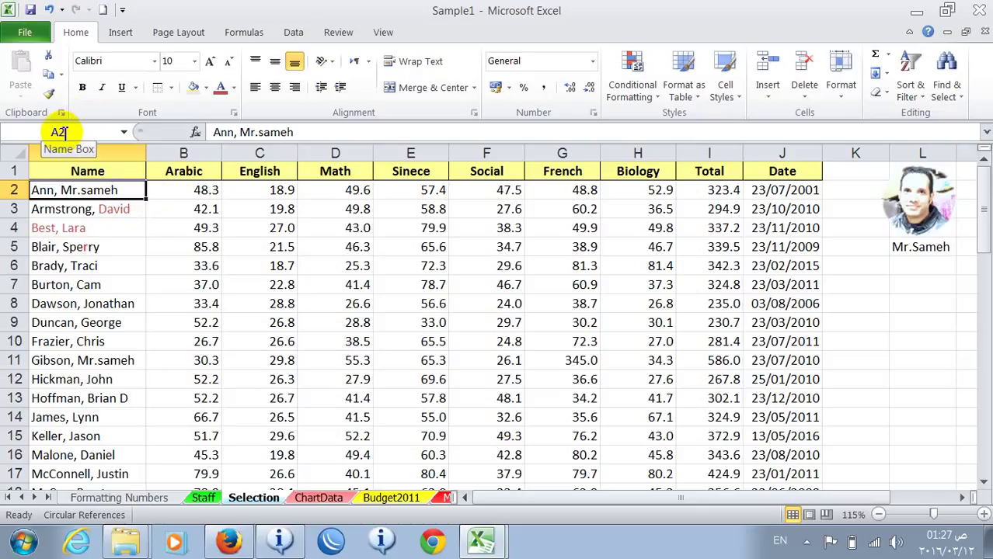
click(65, 133)
text(e5)
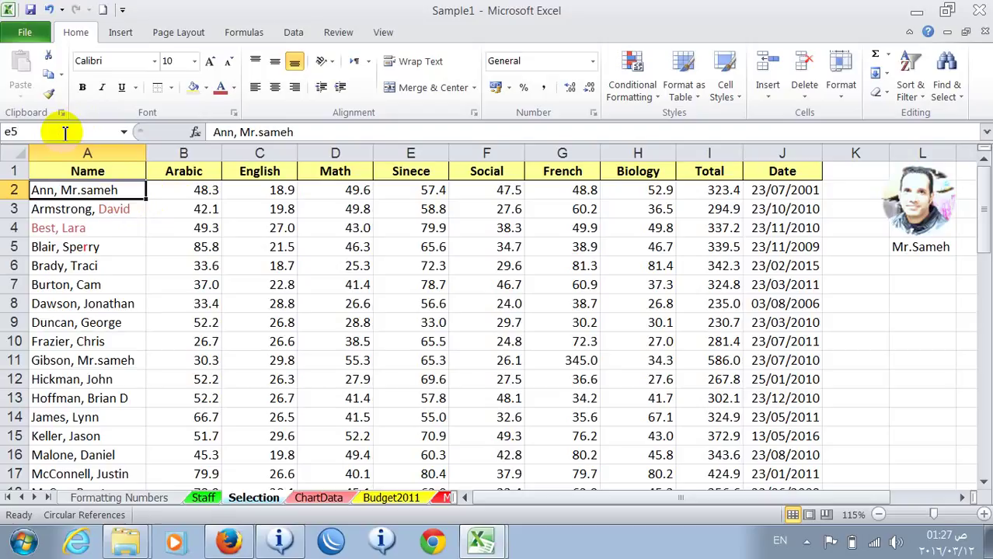
key(Return)
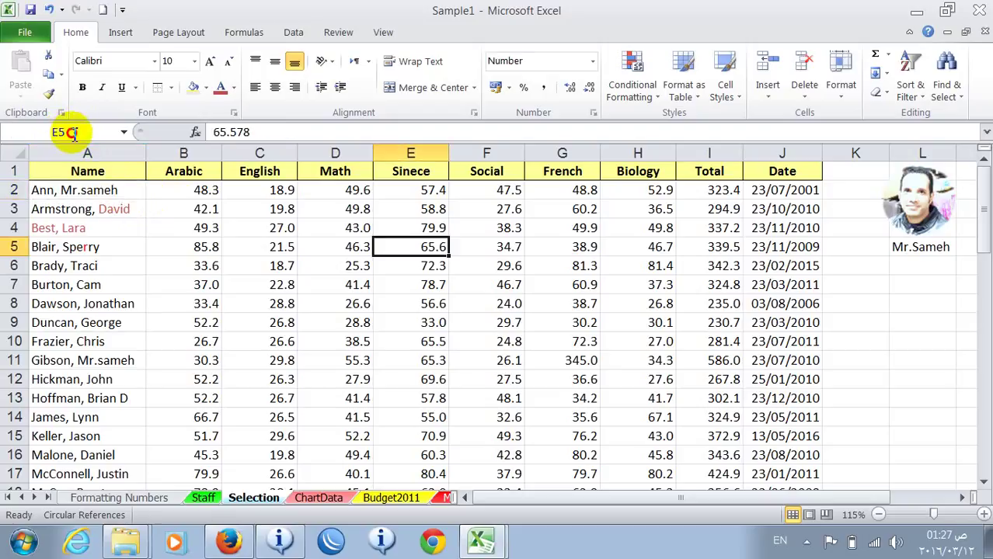
- Select the score range E5:H10 through the Name Box
click(74, 133)
click(33, 132)
text(:h10)
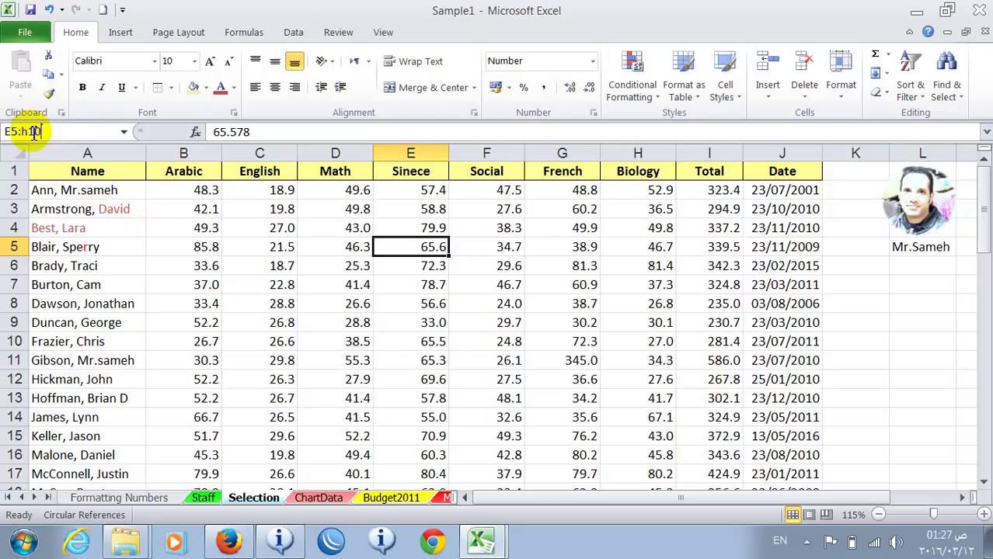
key(Return)
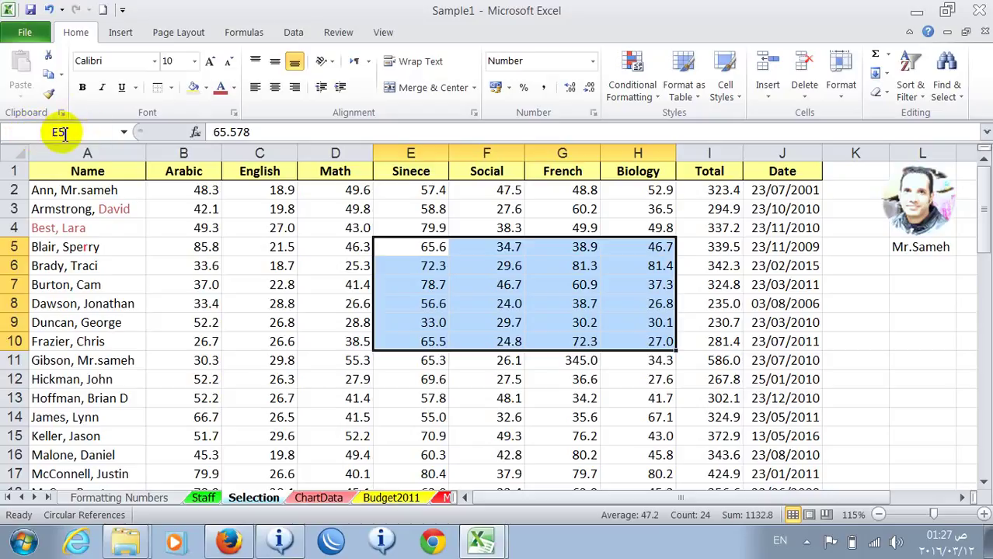
click(440, 247)
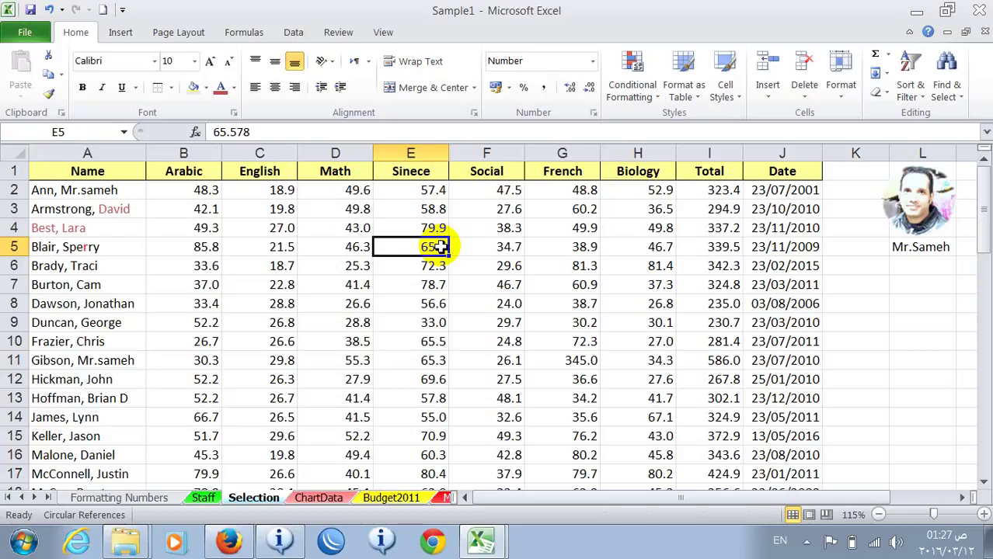
- Move the active cell from A3 to C4 with the arrow keys
click(115, 206)
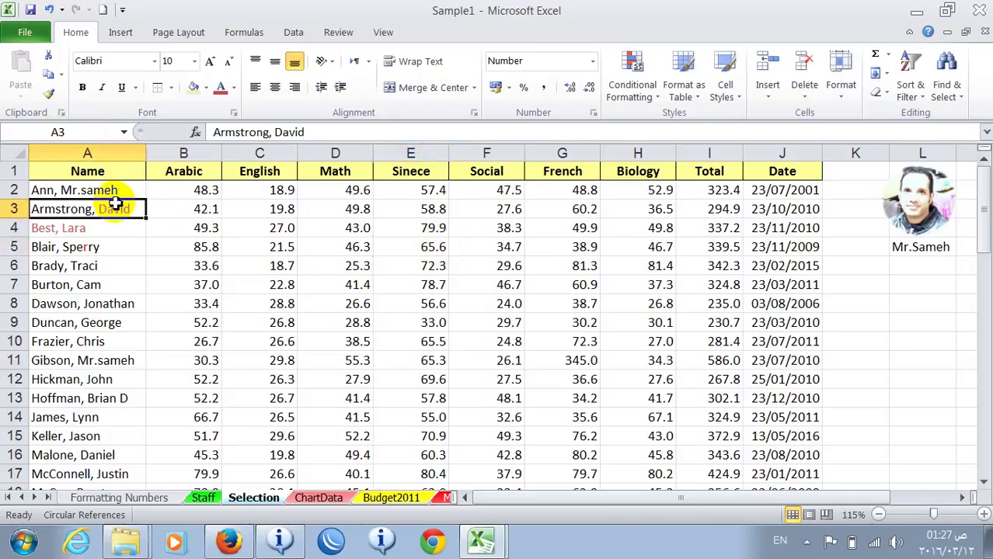
key(Right)
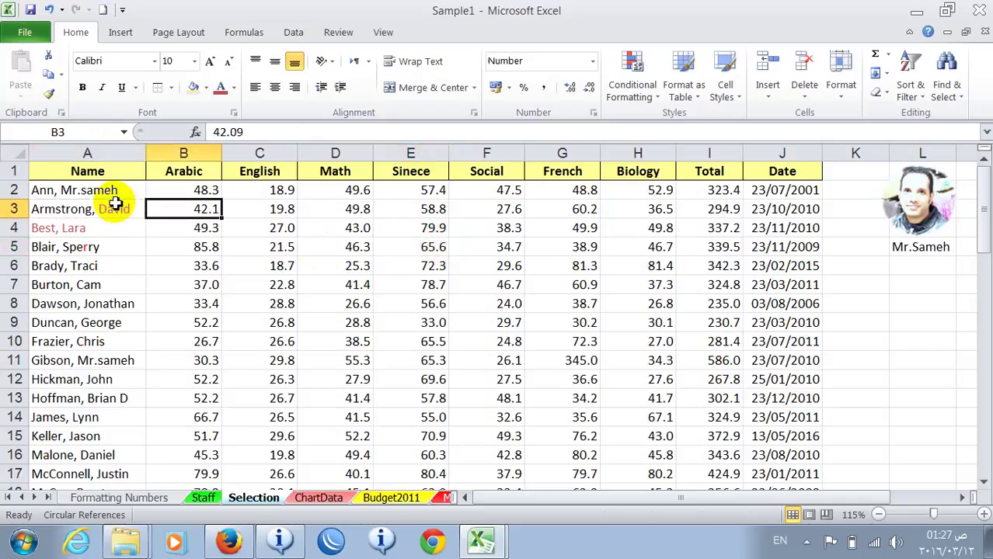
key(Right)
key(Right)
key(Right)
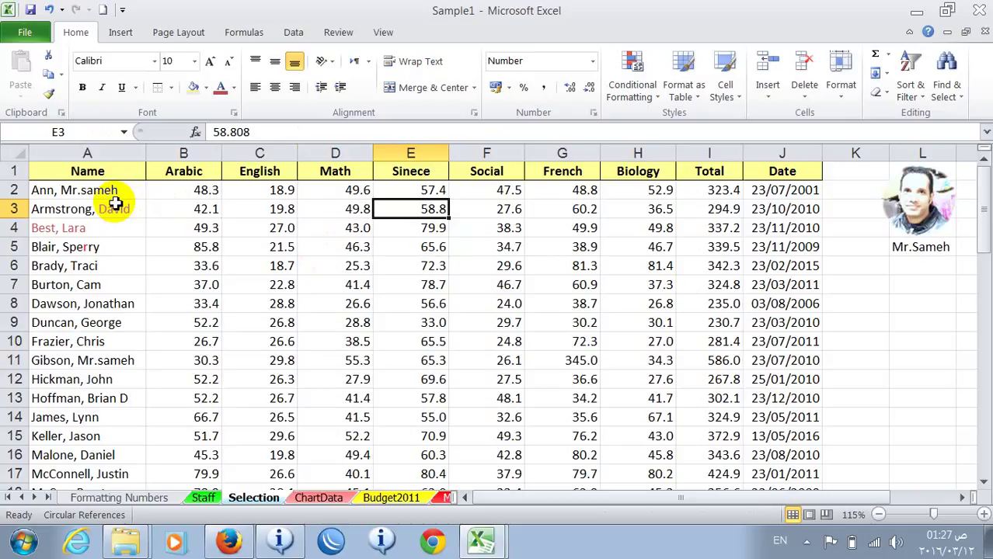
key(Left)
key(Left)
key(Down)
key(Down)
key(Up)
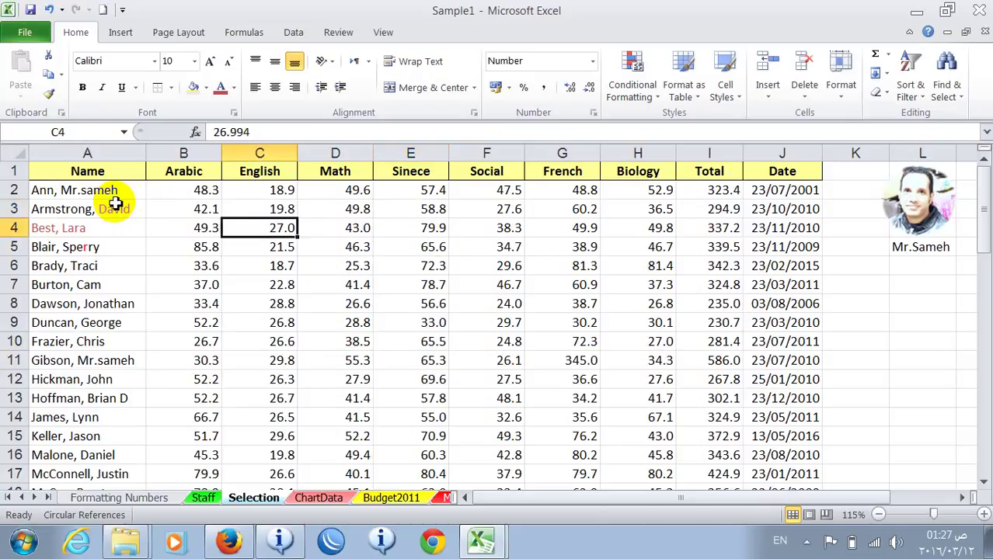
- Extend the selection from C4 to C4:H9 with Shift+arrow keys
key(shift+Right)
key(shift+Right)
key(shift+Right)
key(shift+Right)
key(shift+Right)
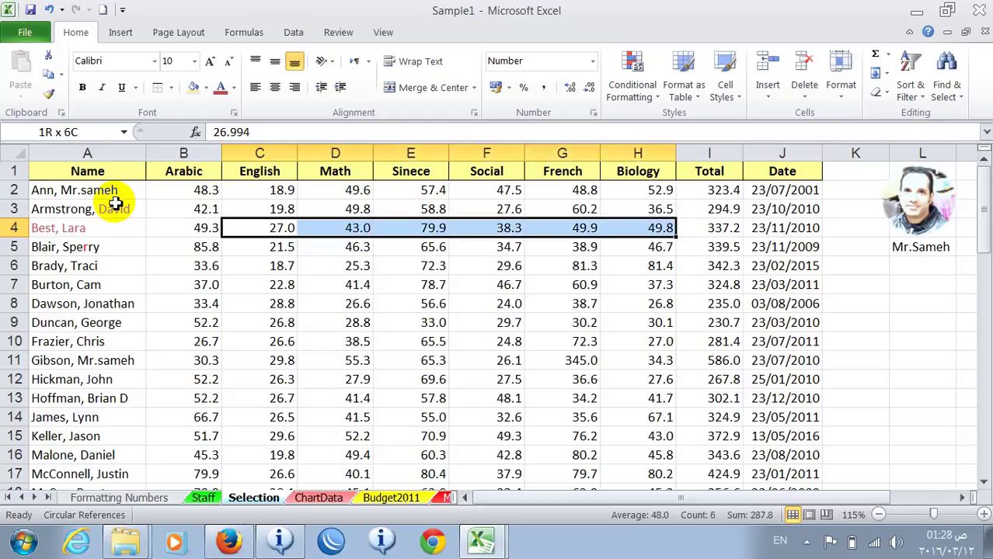
key(shift+Down)
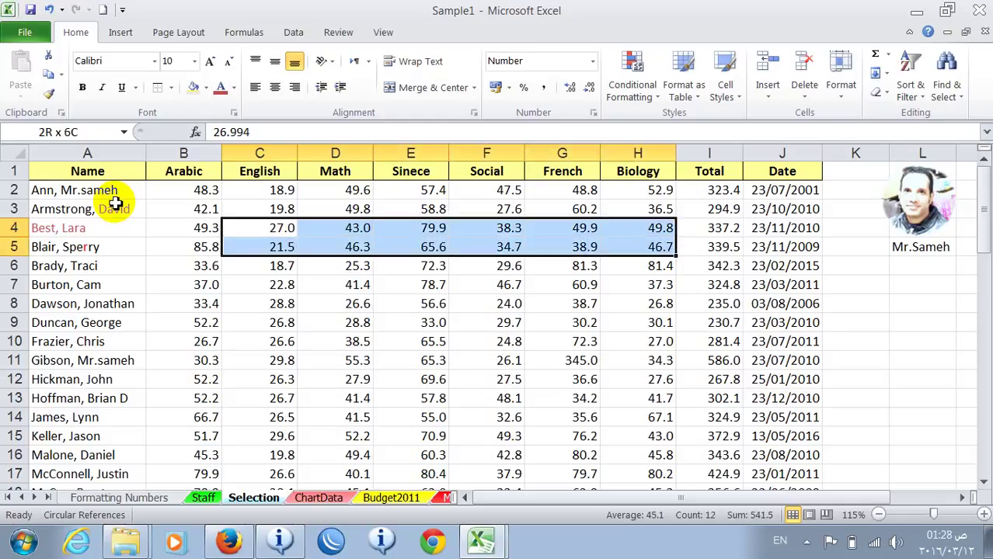
key(shift+Down)
key(shift+Down)
key(shift+Down)
key(shift+Down)
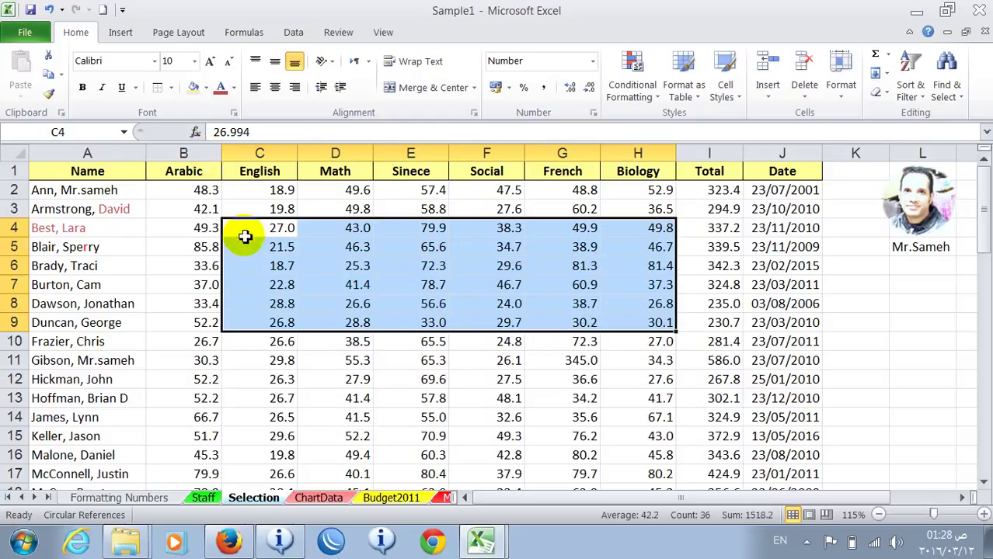
click(245, 237)
click(554, 246)
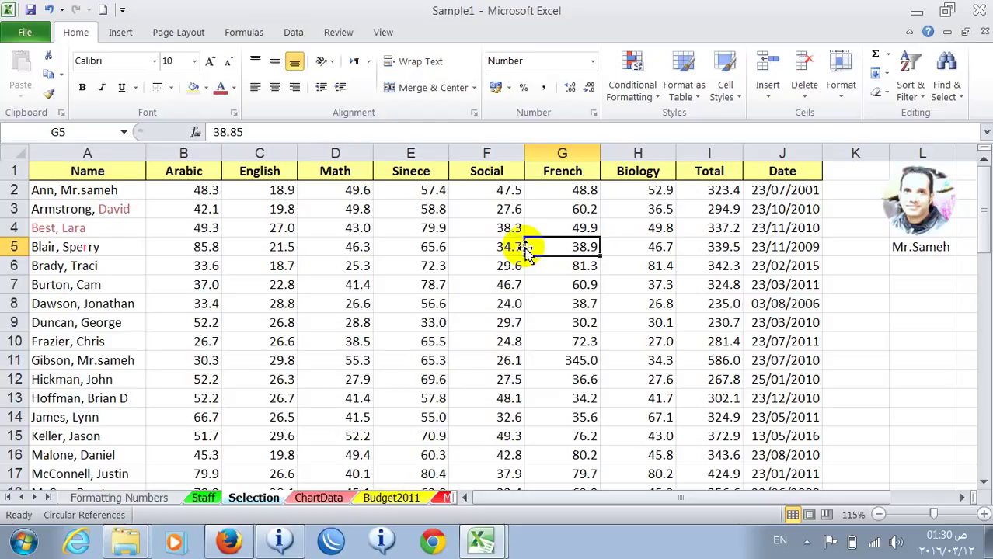
- Reach J30 with border double-clicks and Ctrl+Down, then extend the selection to A1:J30
key(Home)
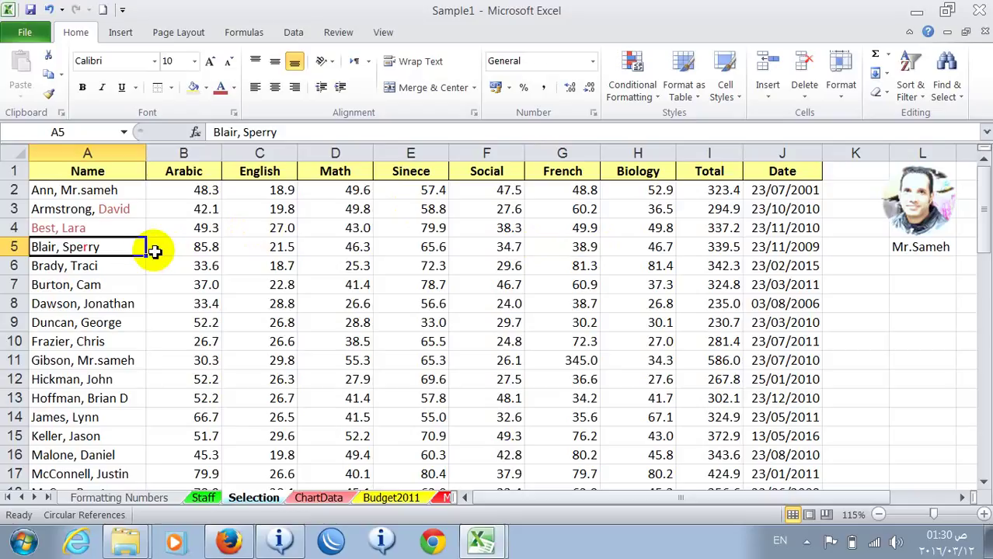
double_click(147, 247)
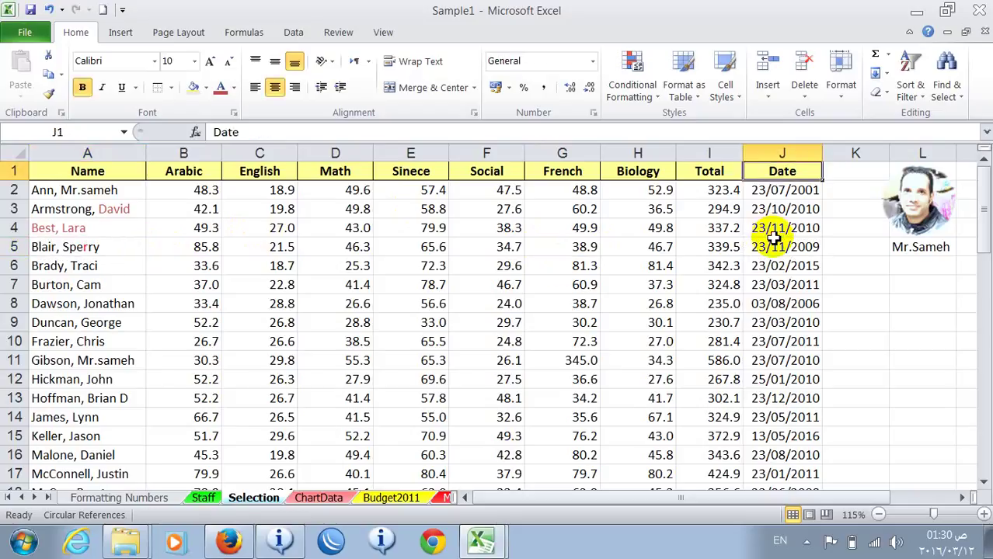
key(ctrl+Down)
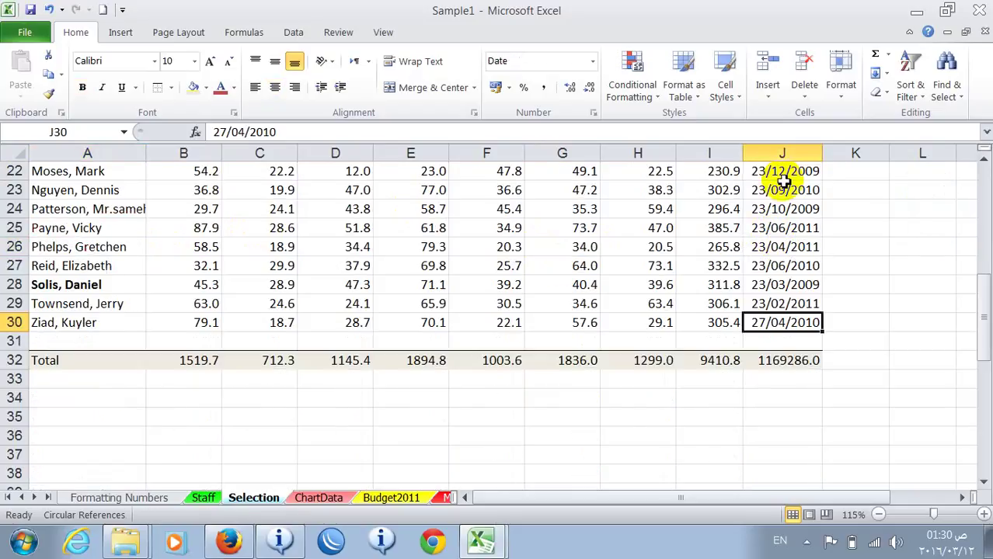
shift+double_click(775, 314)
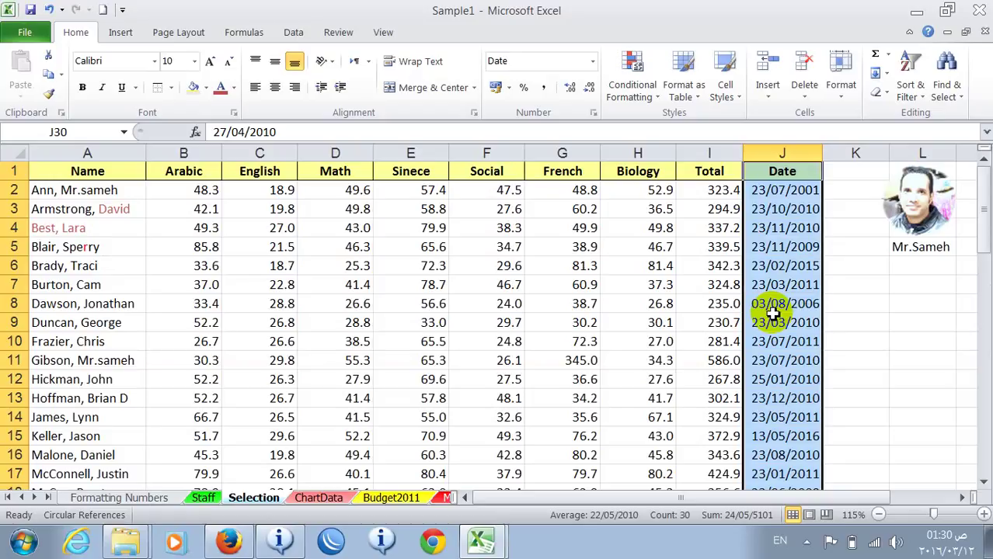
shift+double_click(744, 264)
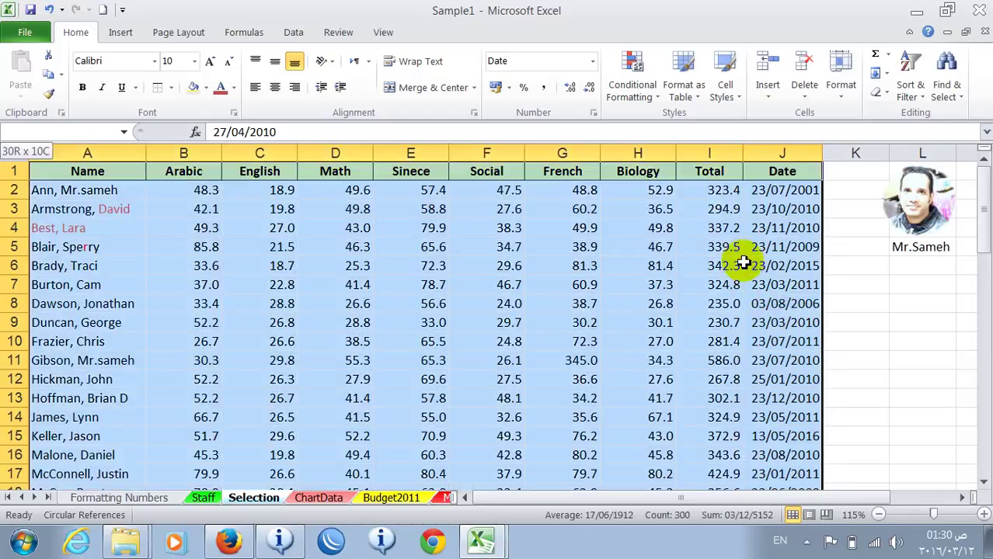
click(707, 249)
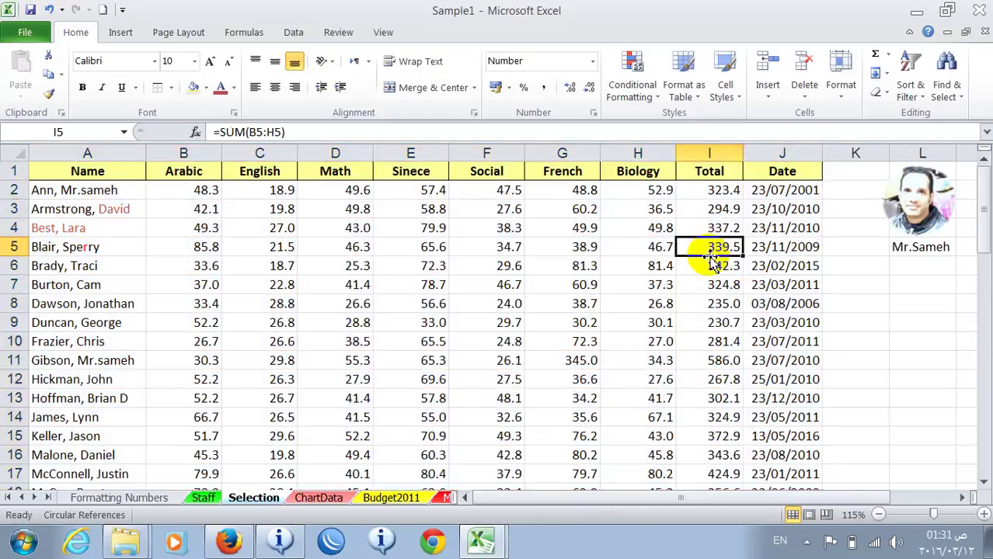
- Select all formula cells, the Total column, via Find & Select > Formulas
click(960, 97)
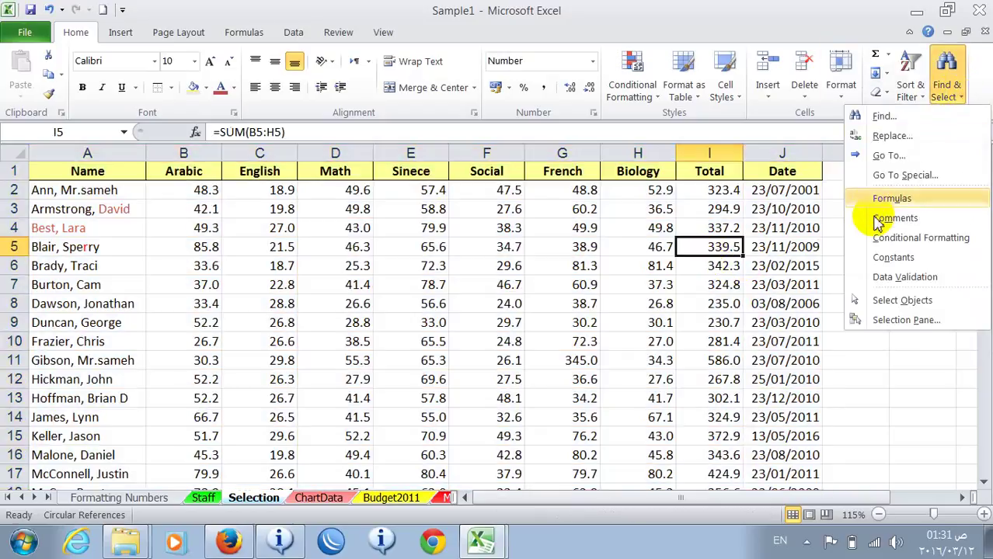
click(894, 203)
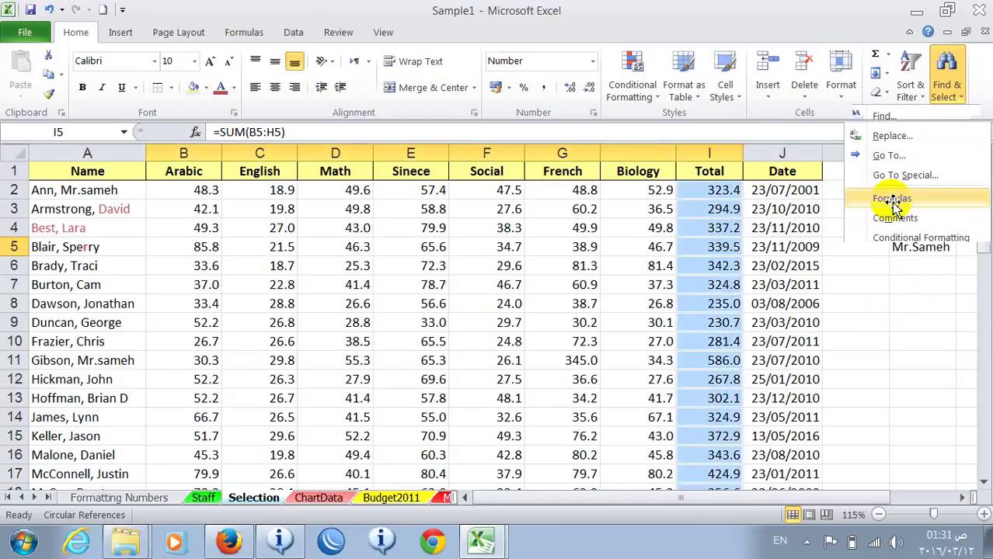
click(789, 246)
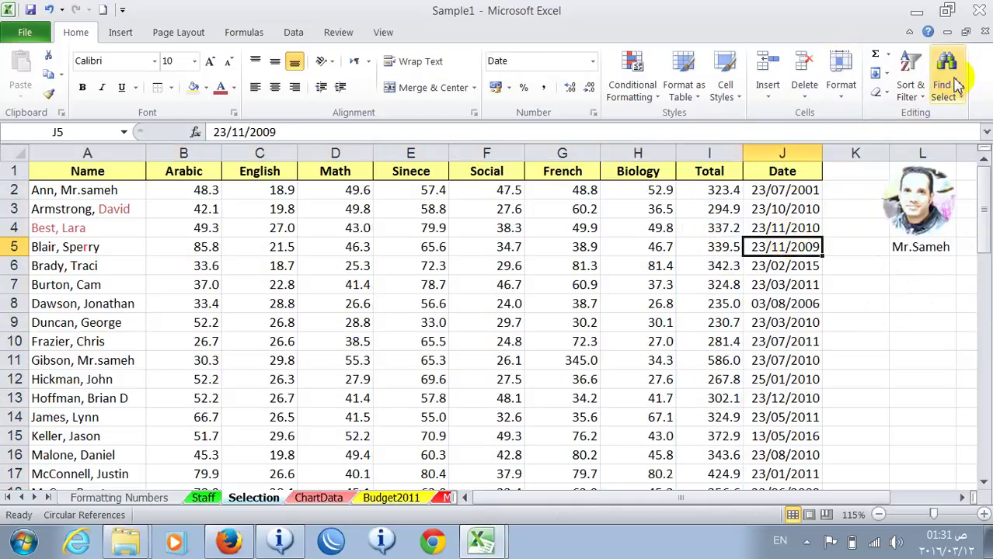
- Select all constant-value cells on the sheet via Find & Select > Constants
click(954, 96)
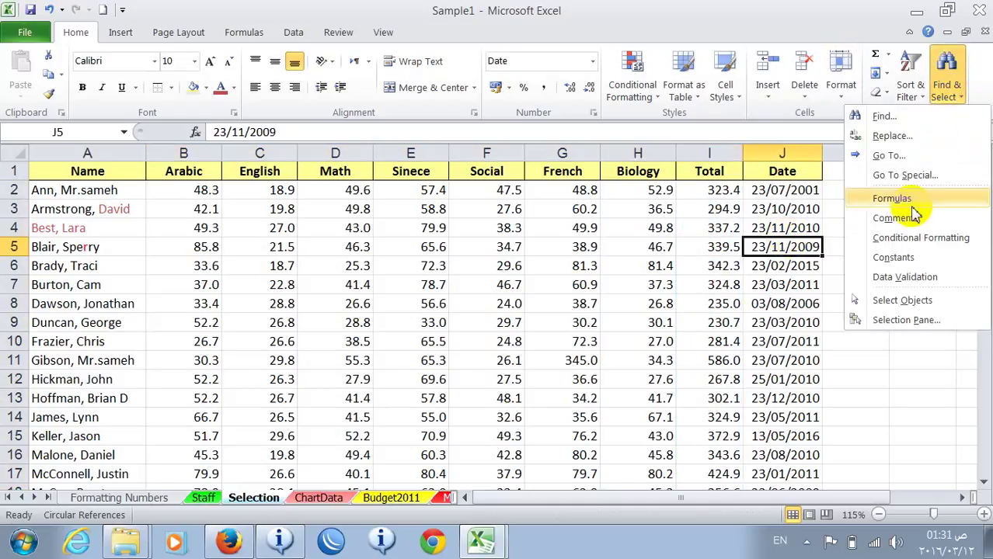
click(894, 258)
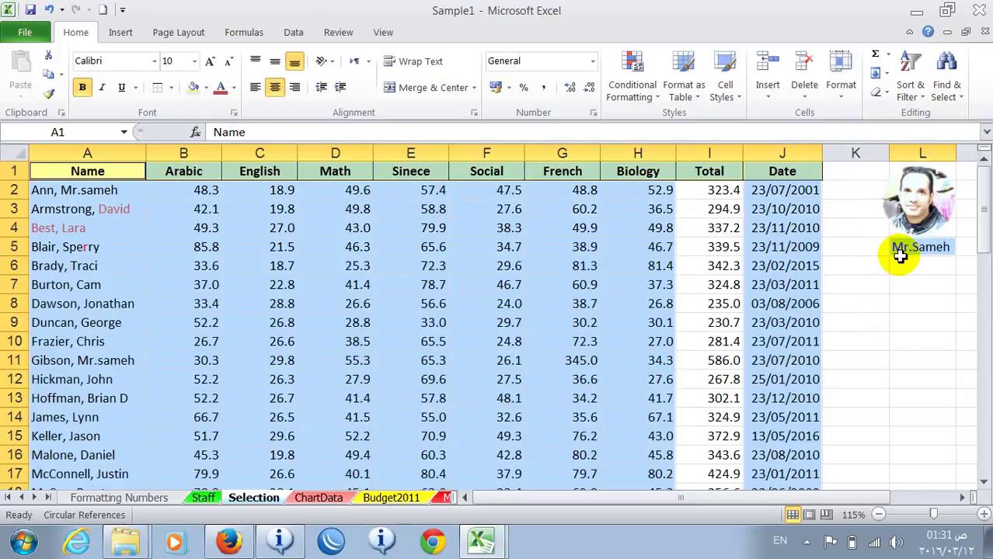
click(727, 228)
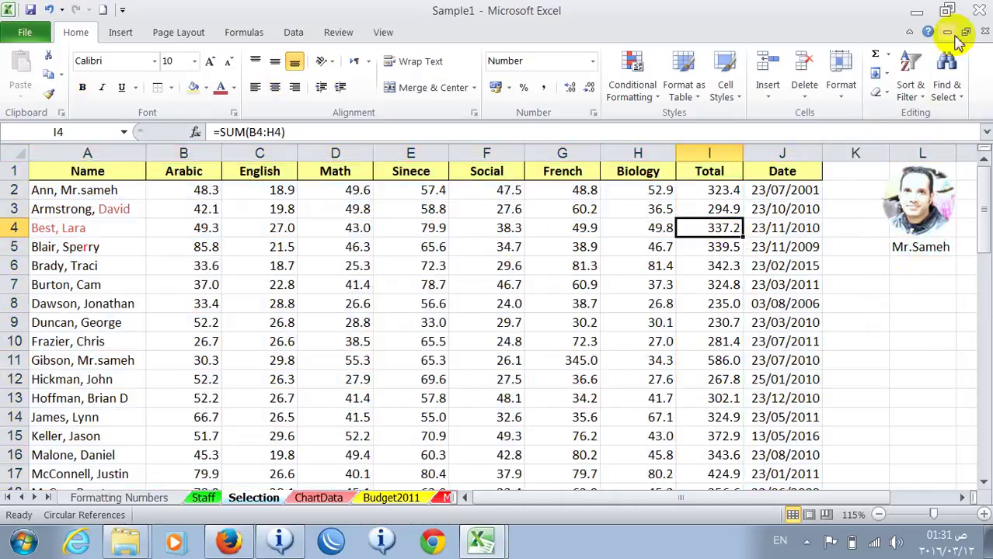
click(948, 82)
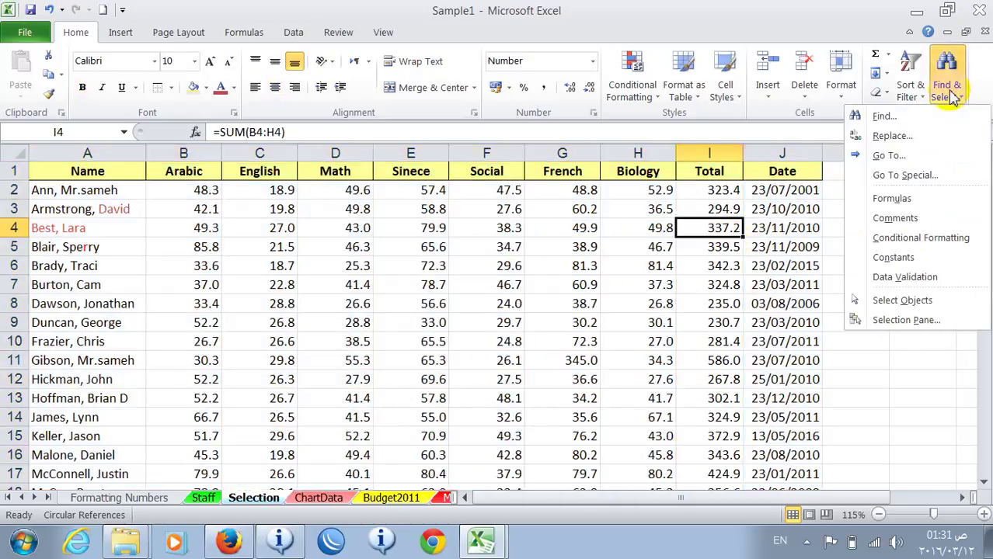
- Select the photo beside the table with Go To Special > Objects, then click H8
click(909, 175)
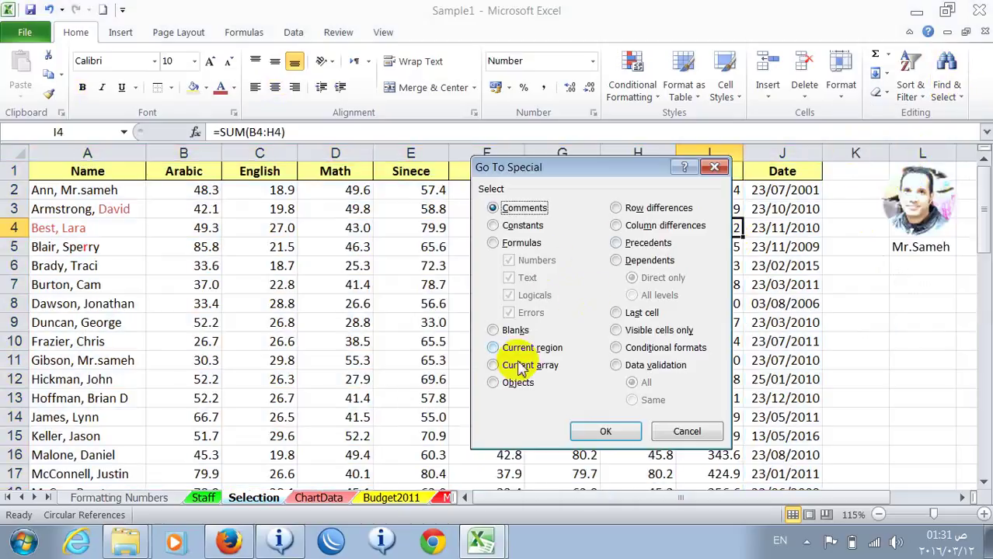
click(494, 382)
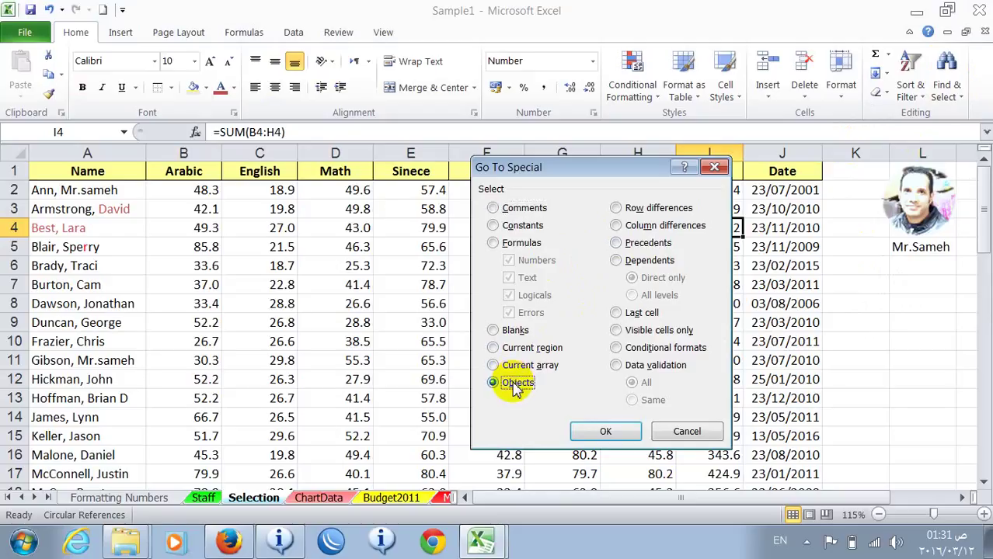
click(606, 433)
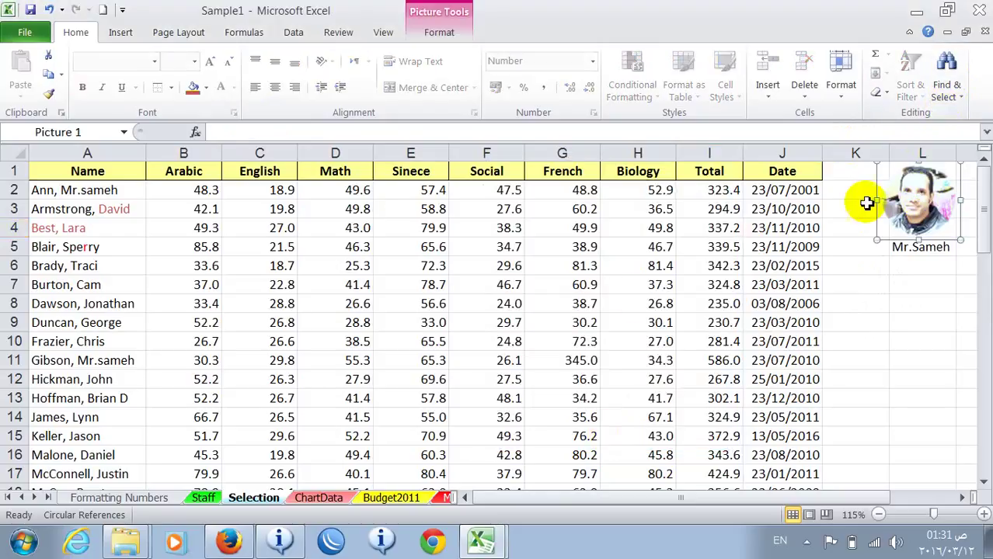
click(642, 302)
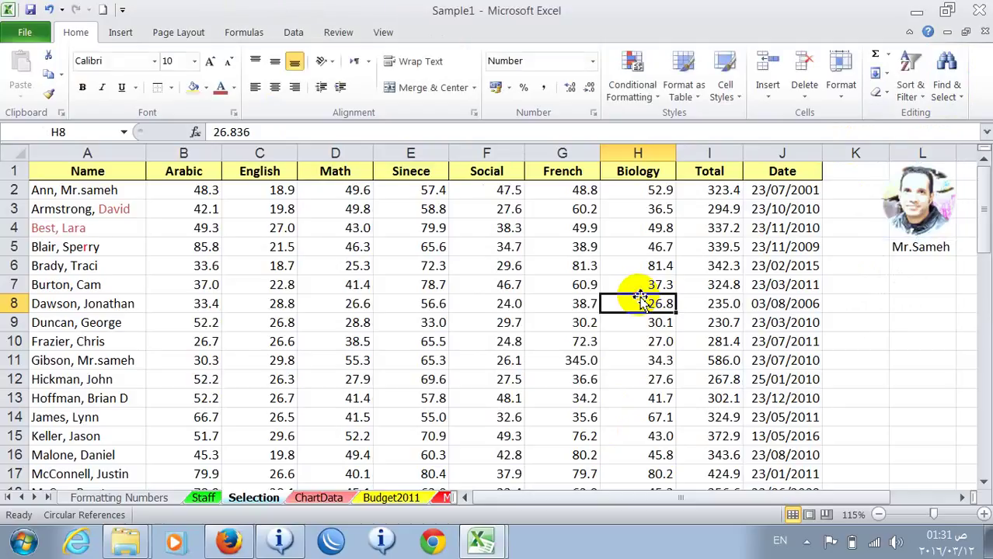